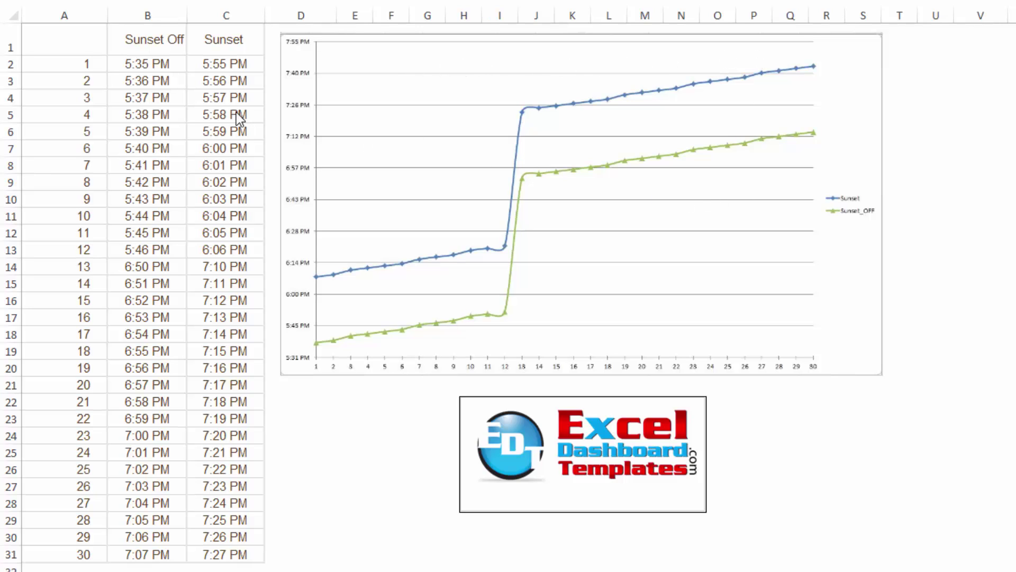
- Select the 5:57 PM and 5:58 PM sunset time cells
{"action": "left_click_drag", "start_coordinate": [222, 100], "coordinate": [223, 115]}
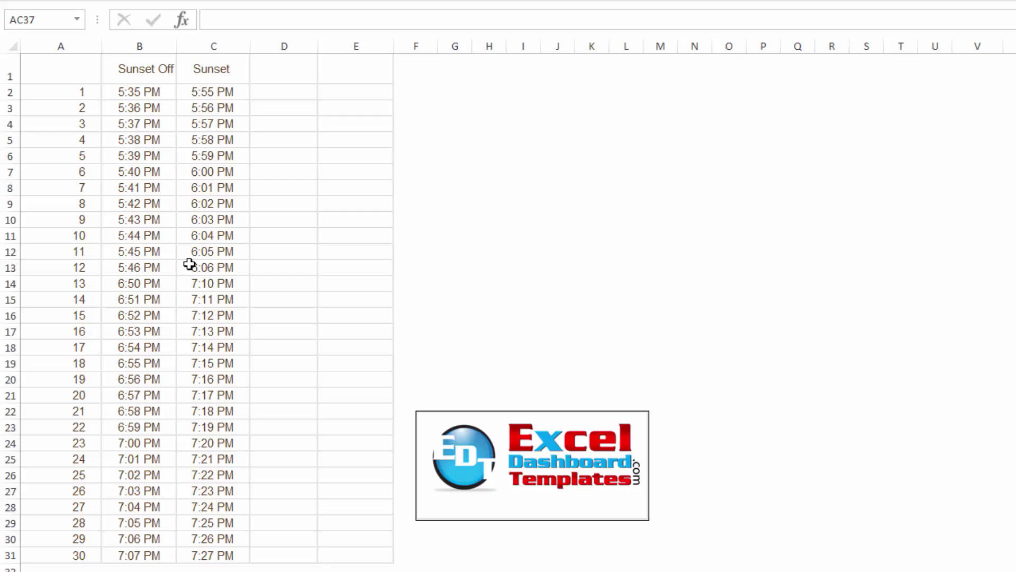
- Strip the wrapped formatting from the Sunset Off header in B1 and centre it
{"action": "left_click", "coordinate": [195, 248]}
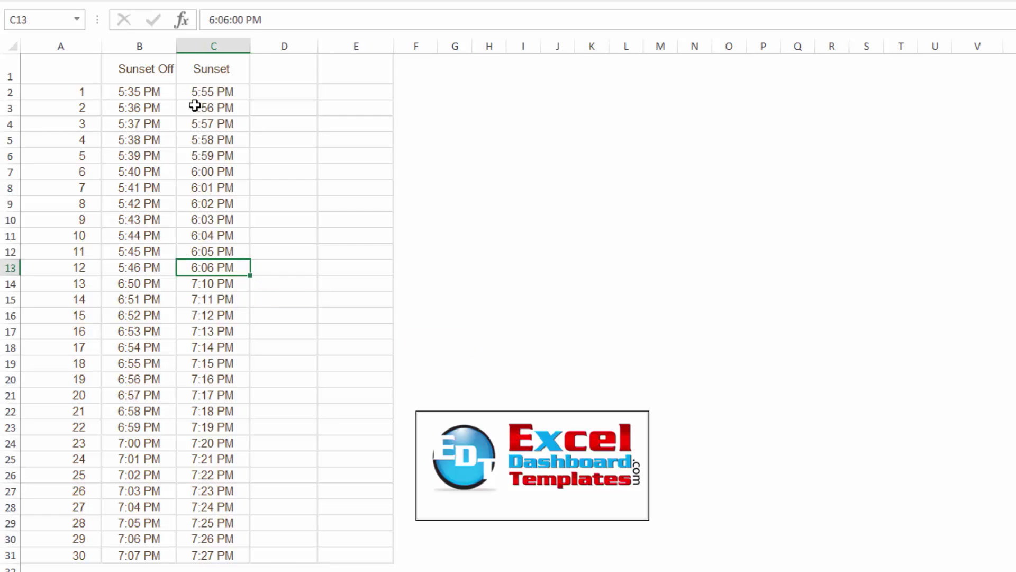
{"action": "left_click", "coordinate": [147, 75]}
{"action": "key", "text": "ctrl+z"}
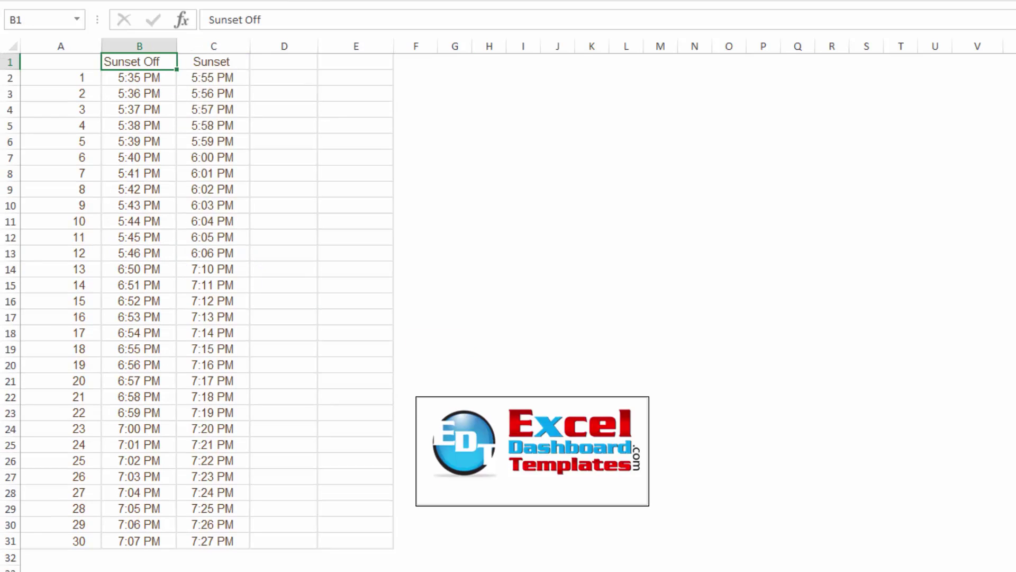
{"action": "left_click", "coordinate": [293, 1]}
{"action": "left_click", "coordinate": [216, 63]}
{"action": "left_click", "coordinate": [135, 66]}
- Select the full Sunset Off and Sunset columns of times
{"action": "left_click_drag", "start_coordinate": [146, 69], "coordinate": [130, 541]}
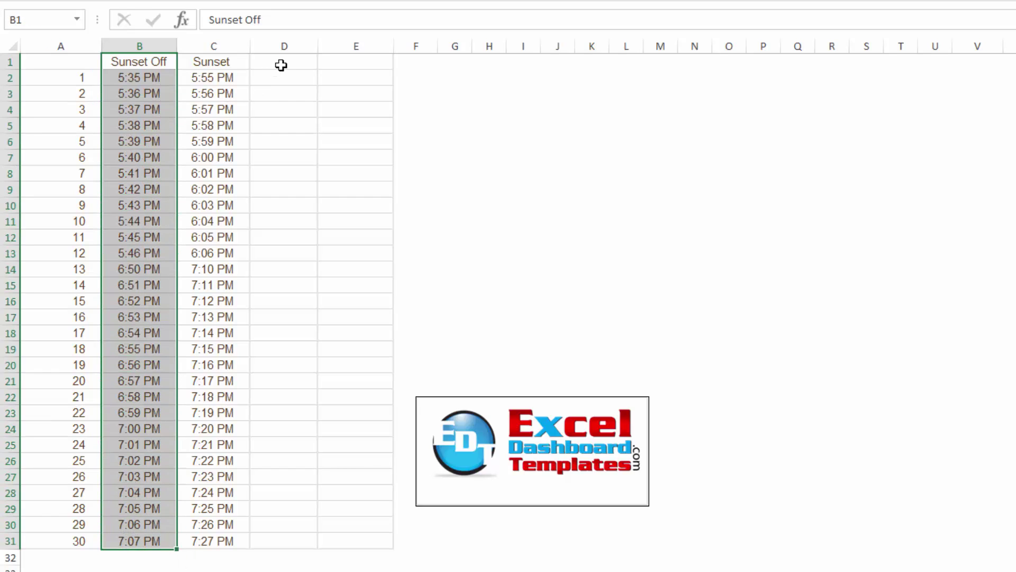
{"action": "left_click_drag", "start_coordinate": [225, 66], "coordinate": [201, 540]}
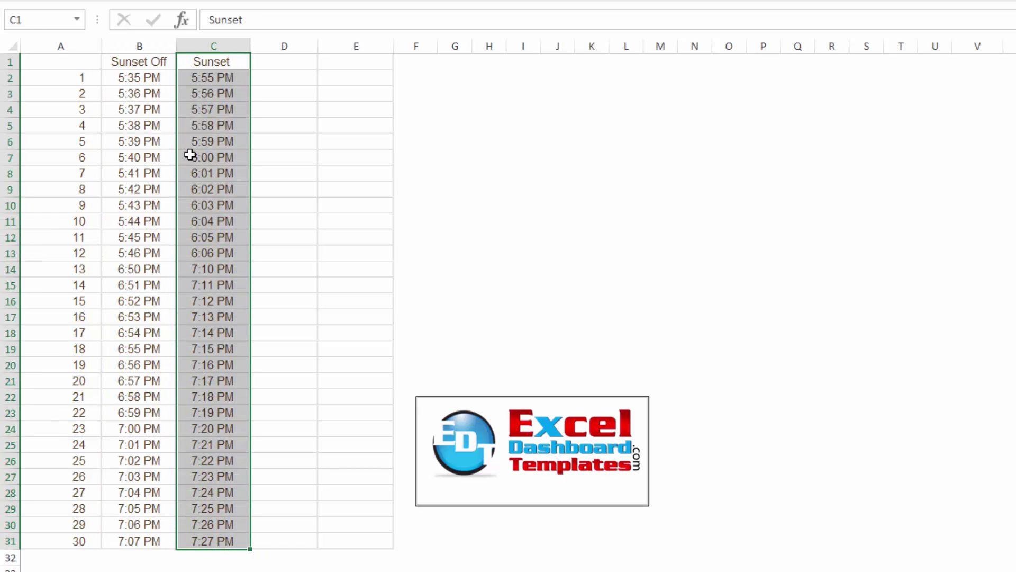
{"action": "left_click_drag", "start_coordinate": [204, 61], "coordinate": [210, 538]}
- Enter the heading 'Diff of Sunset to Sunset Off' in D1
{"action": "left_click", "coordinate": [286, 64]}
{"action": "type", "text": "Diff o"}
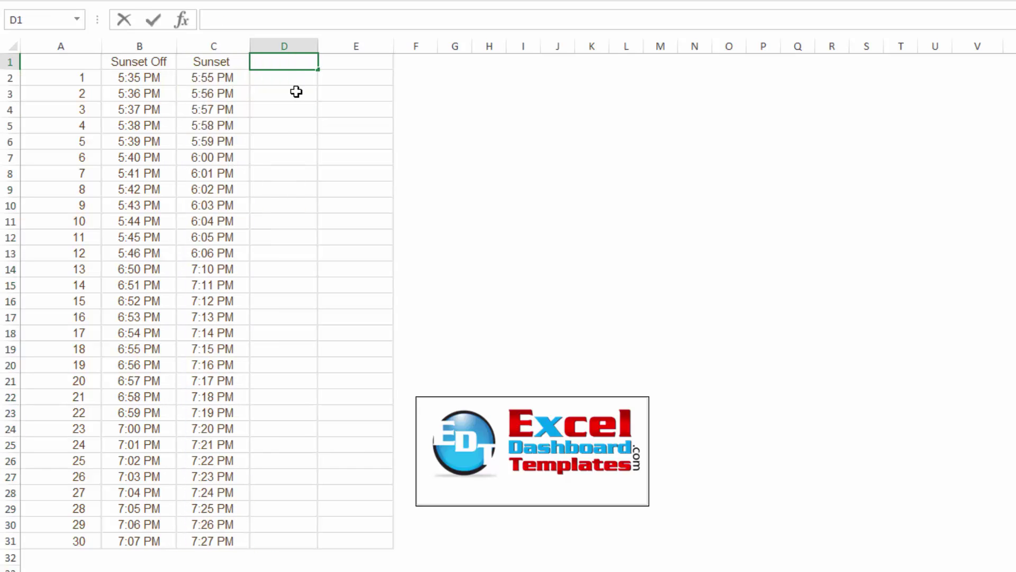
{"action": "type", "text": "f Sunset to "}
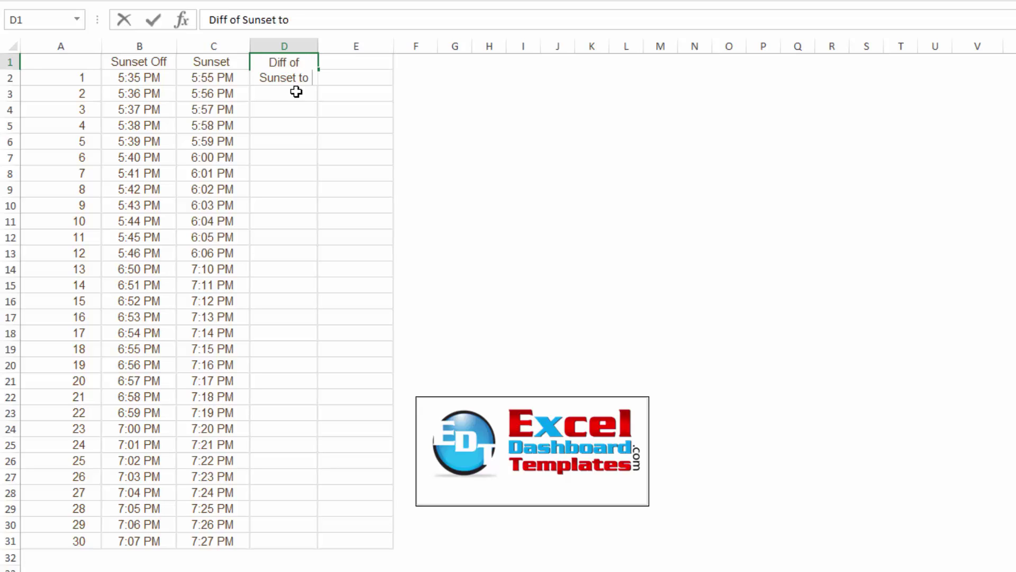
{"action": "type", "text": "Sunset Off"}
{"action": "key", "text": "ctrl+Return"}
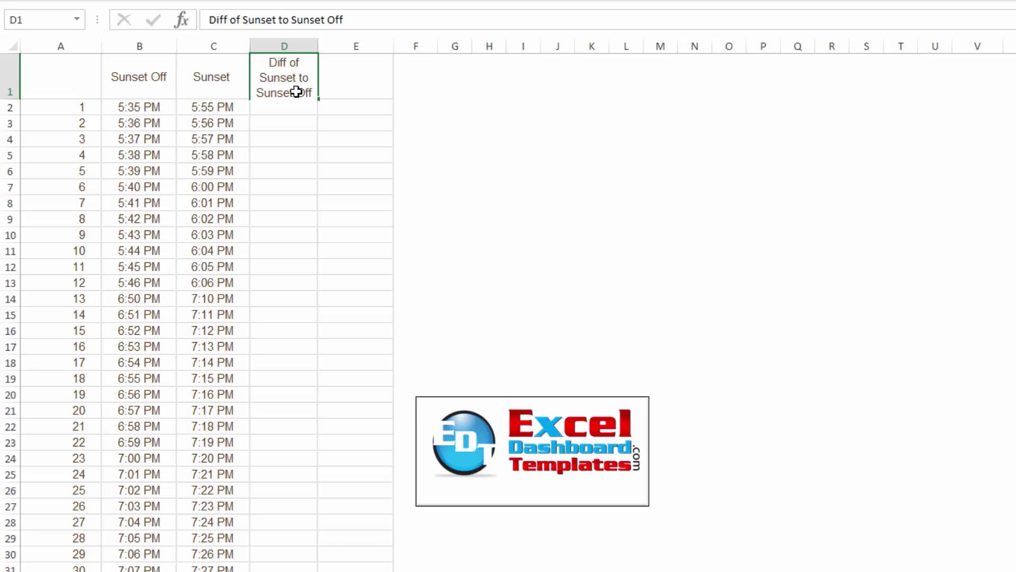
{"action": "key", "text": "Down"}
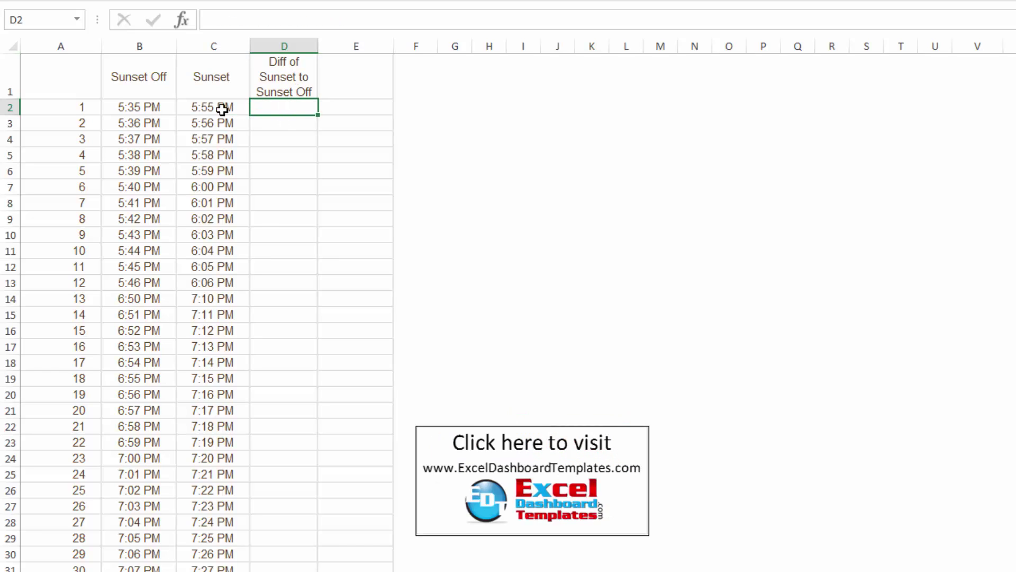
- Enter the formula =C2-B2 in D2, giving 0.01389
{"action": "type", "text": "="}
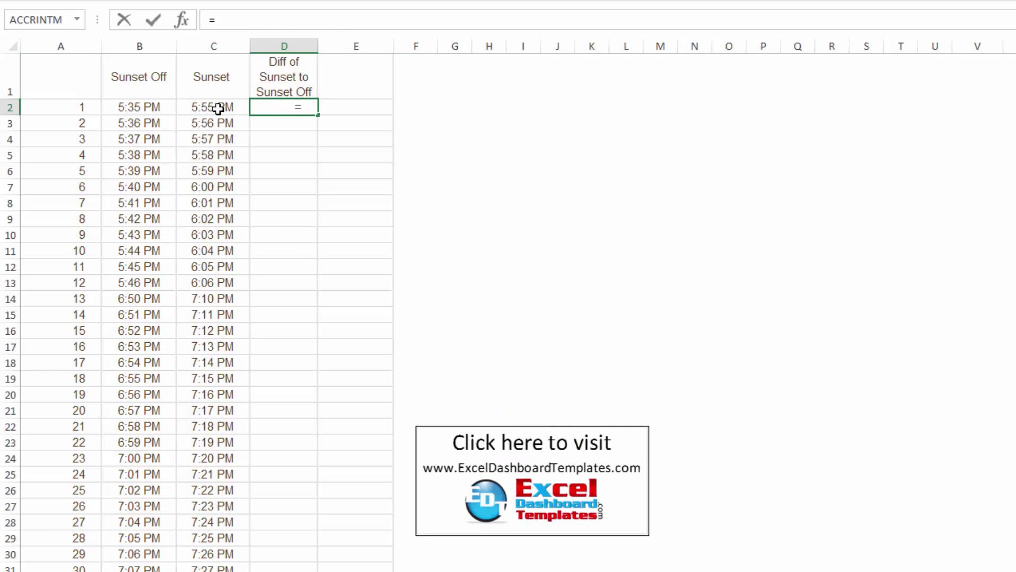
{"action": "left_click", "coordinate": [233, 107]}
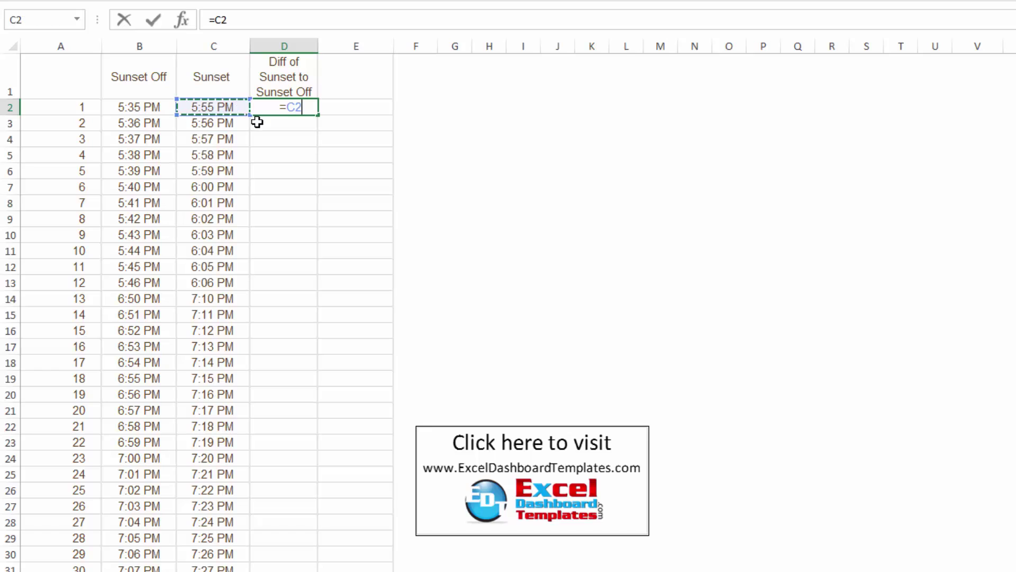
{"action": "type", "text": "-"}
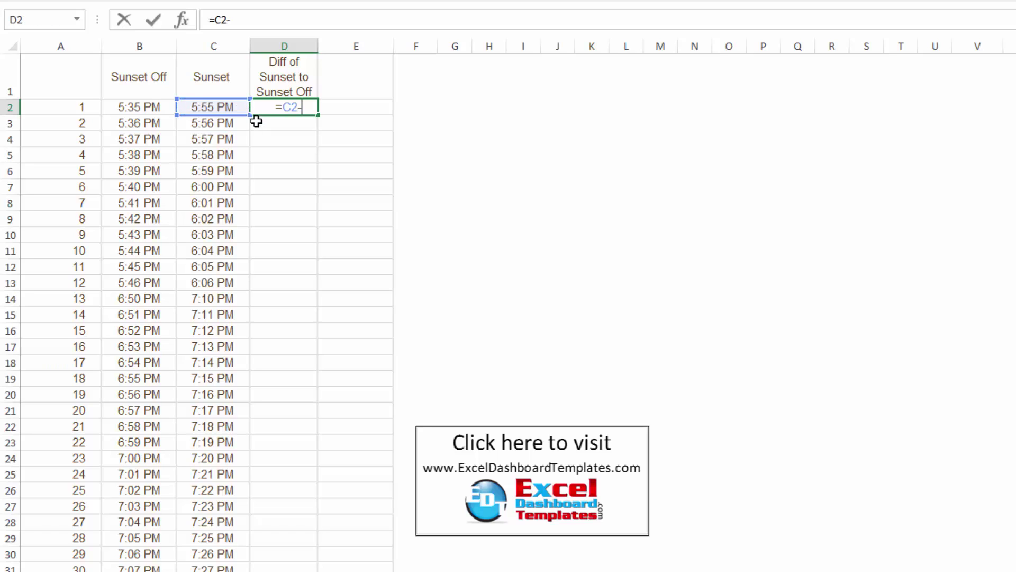
{"action": "left_click", "coordinate": [142, 106]}
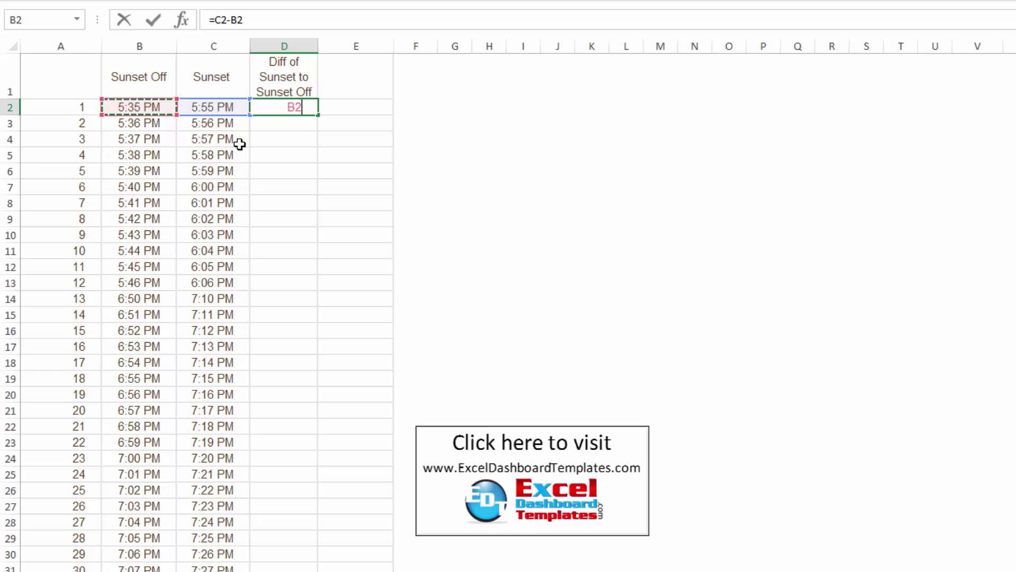
{"action": "key", "text": "Return"}
{"action": "left_click", "coordinate": [282, 107]}
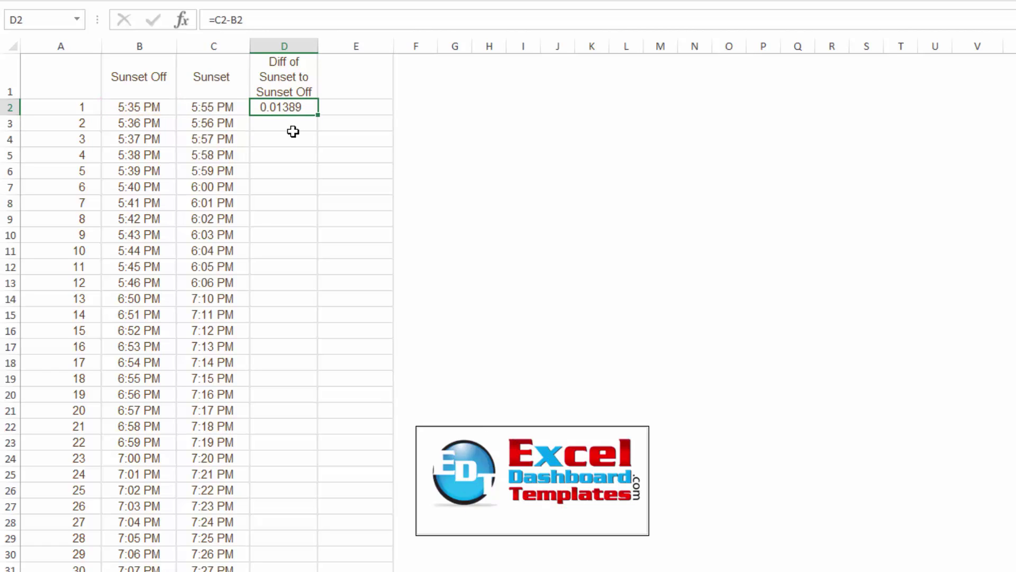
- Fill the D2 difference formula down to row 31 so every day shows 0.01389
{"action": "double_click", "coordinate": [317, 115]}
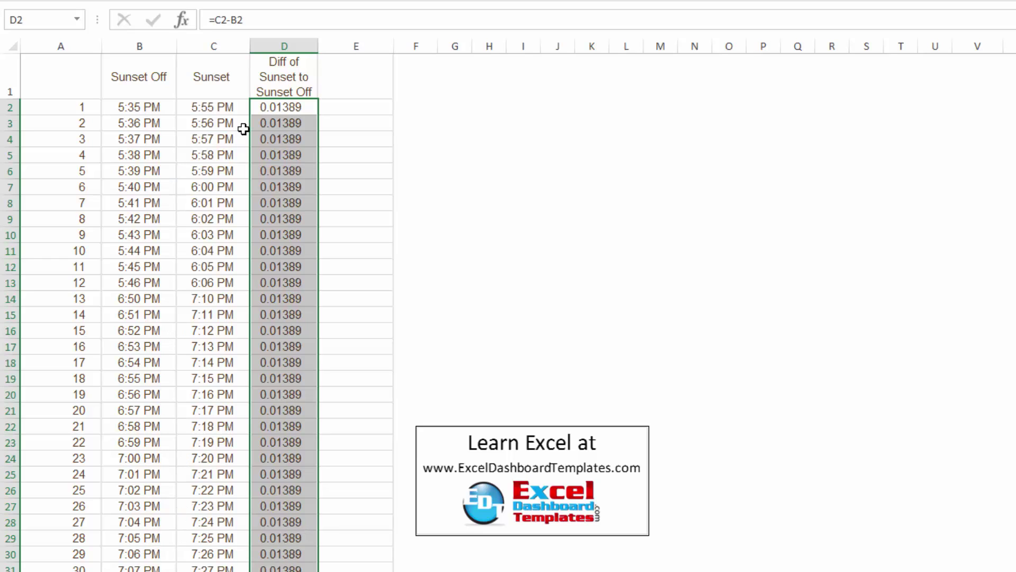
{"action": "left_click", "coordinate": [344, 94]}
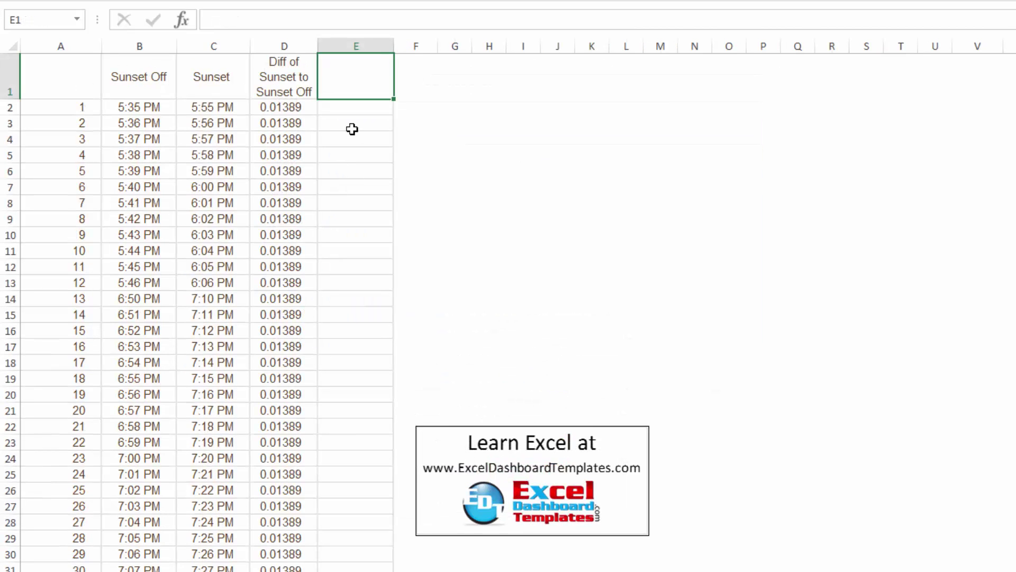
- Head column E with 'Maximum' in E1
{"action": "type", "text": "Maximum"}
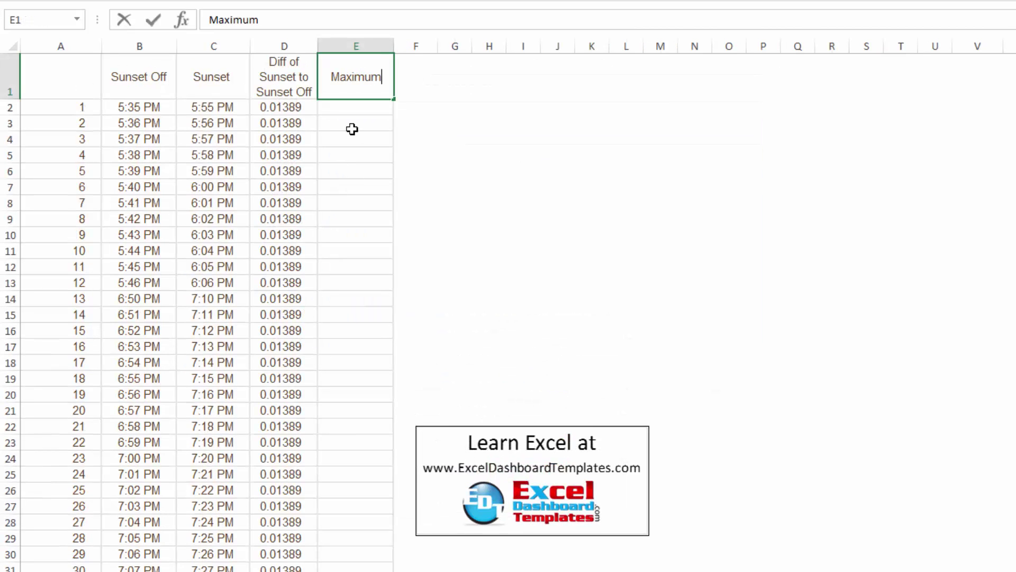
{"action": "key", "text": "Return"}
{"action": "key", "text": "Right"}
{"action": "key", "text": "Up"}
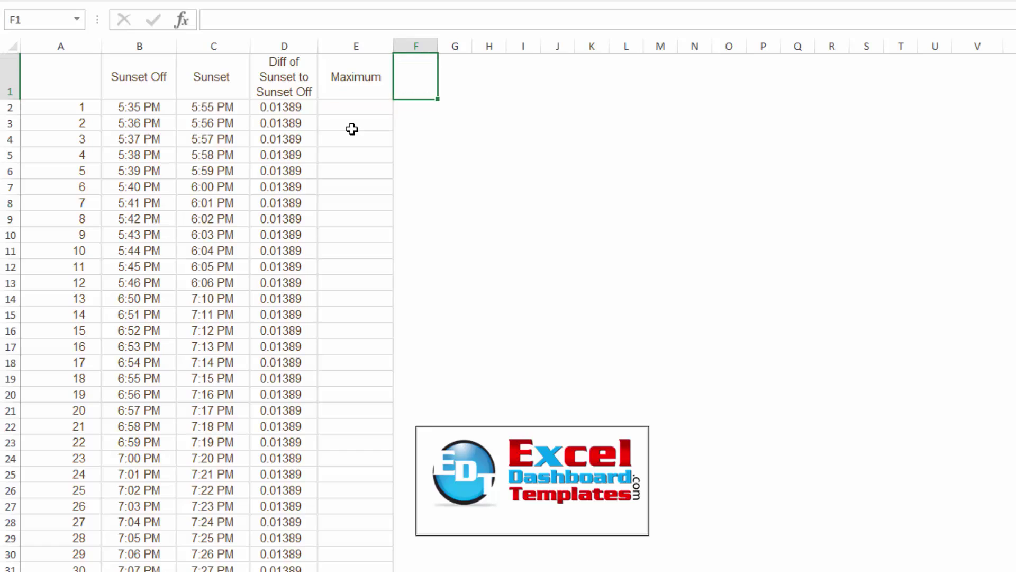
- Enter the time 7:55 pm in F1
{"action": "type", "text": "7:55 pm"}
{"action": "key", "text": "Return"}
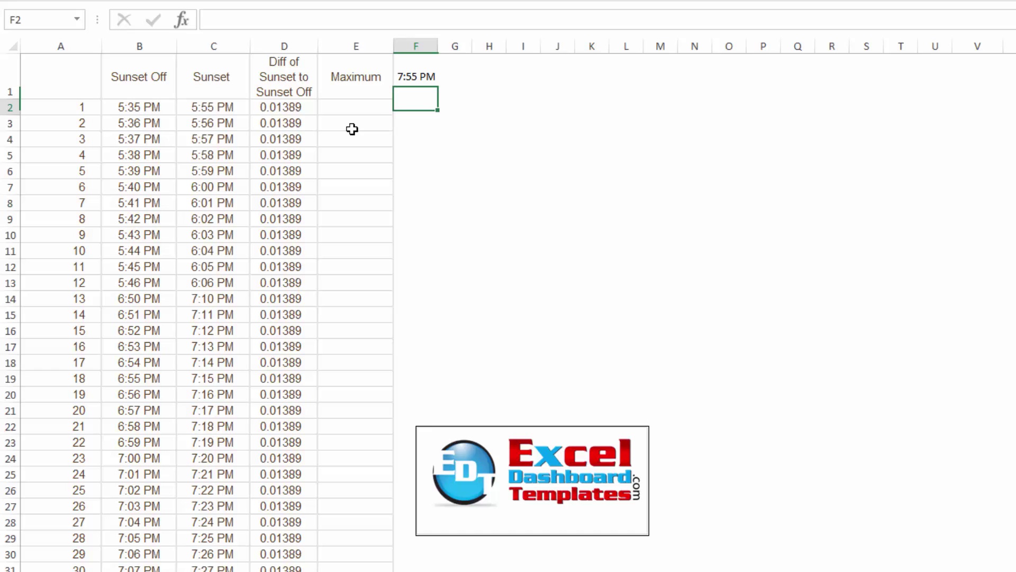
{"action": "key", "text": "Up"}
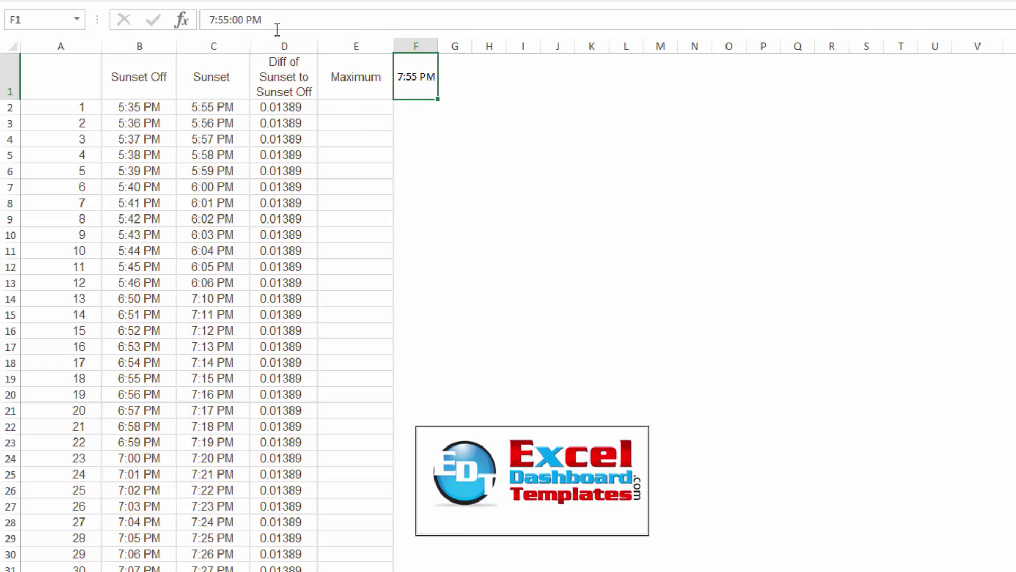
{"action": "left_click_drag", "start_coordinate": [269, 21], "coordinate": [207, 20]}
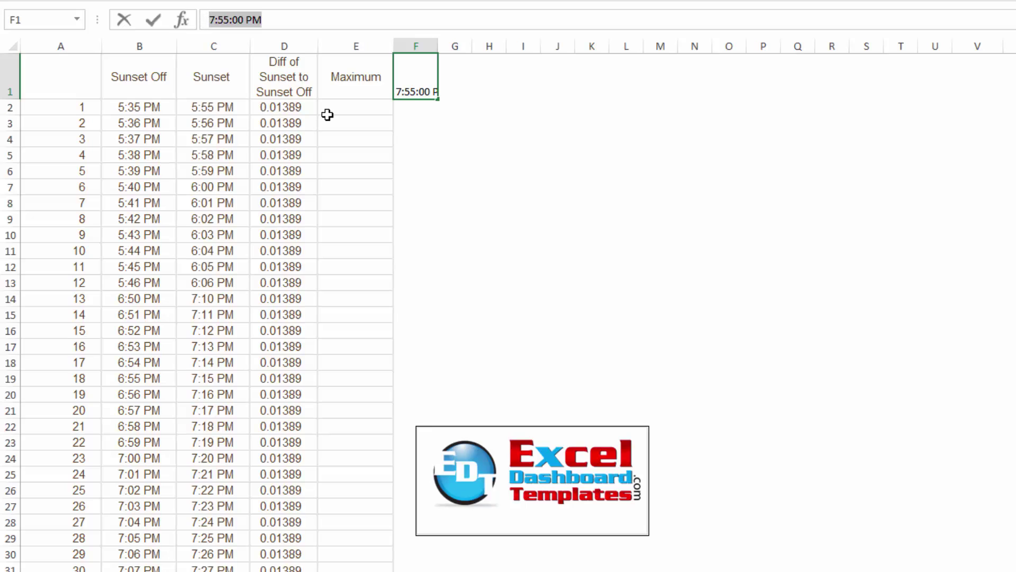
{"action": "key", "text": "Escape"}
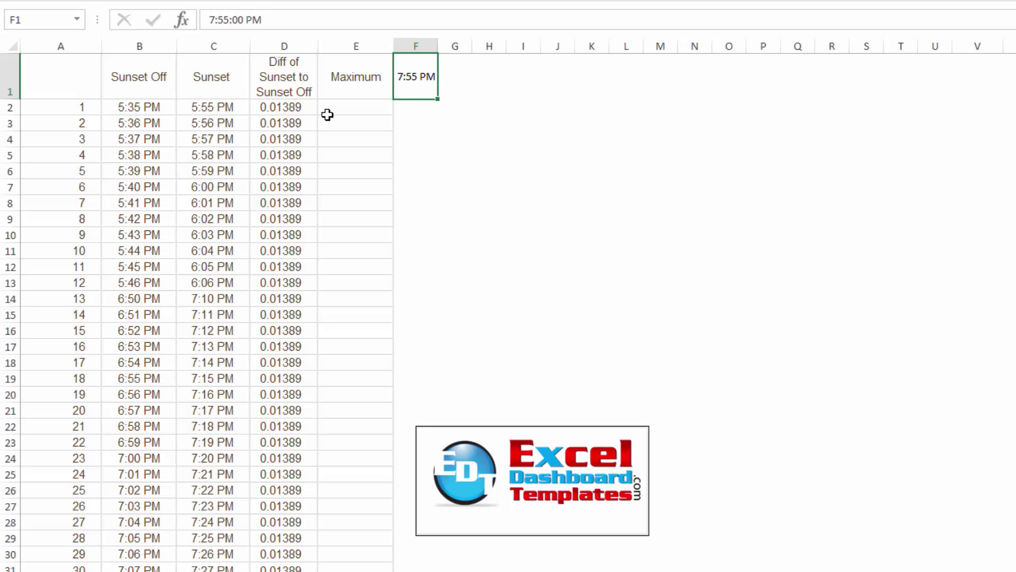
{"action": "left_click", "coordinate": [354, 109]}
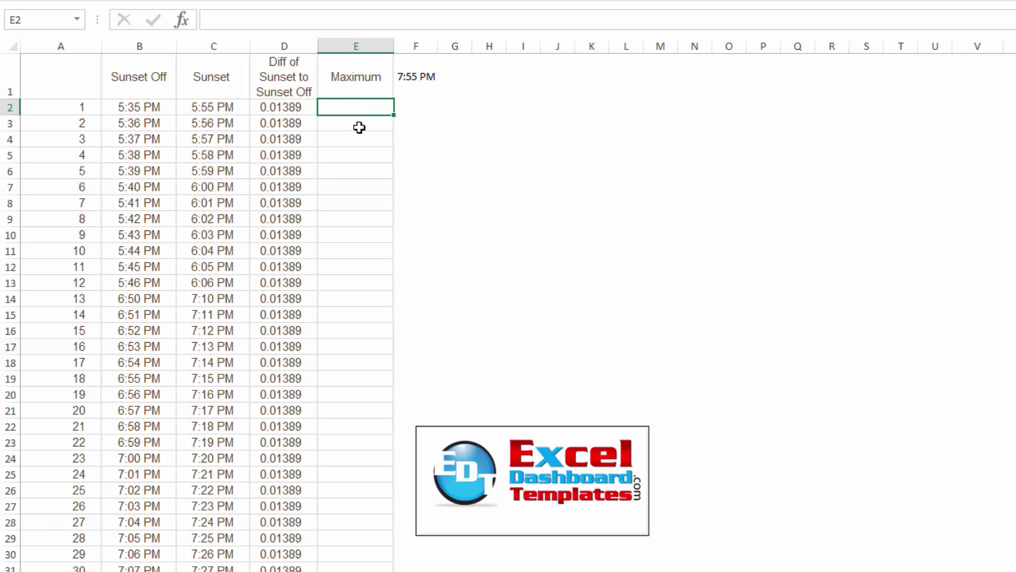
- Enter =$F$1-C2 in E2, with F1 locked as an absolute reference
{"action": "type", "text": "="}
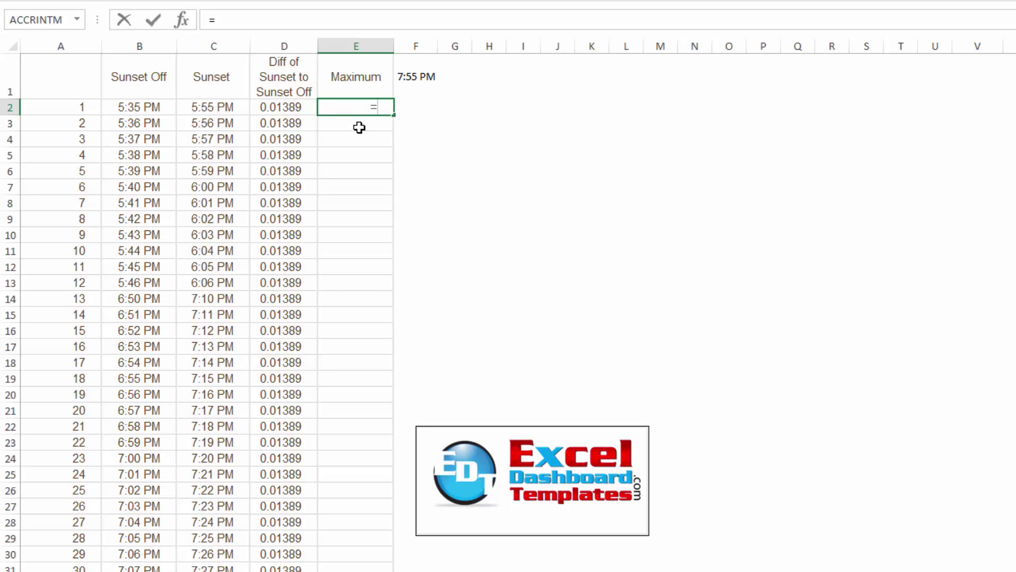
{"action": "left_click", "coordinate": [414, 78]}
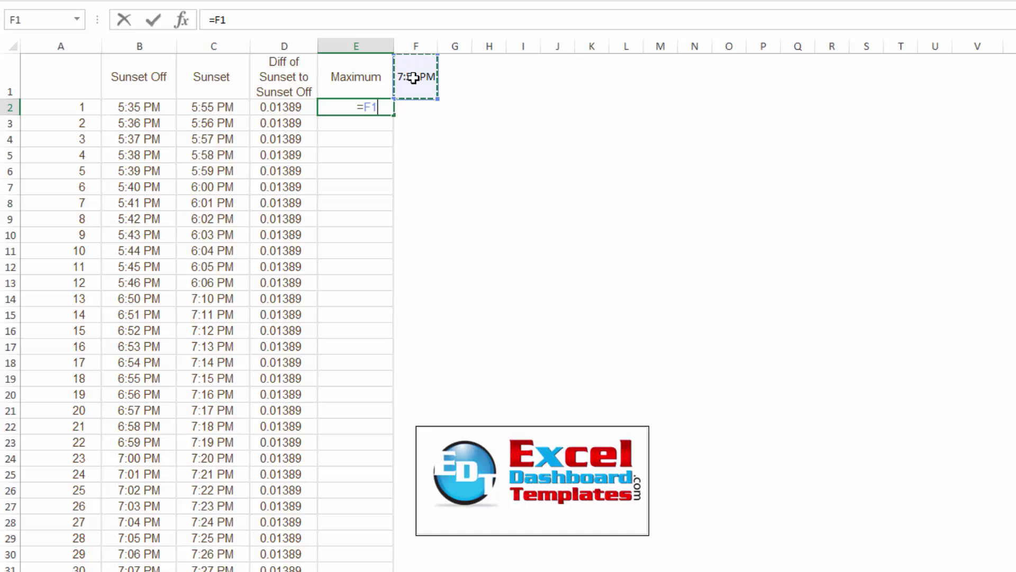
{"action": "key", "text": "F4"}
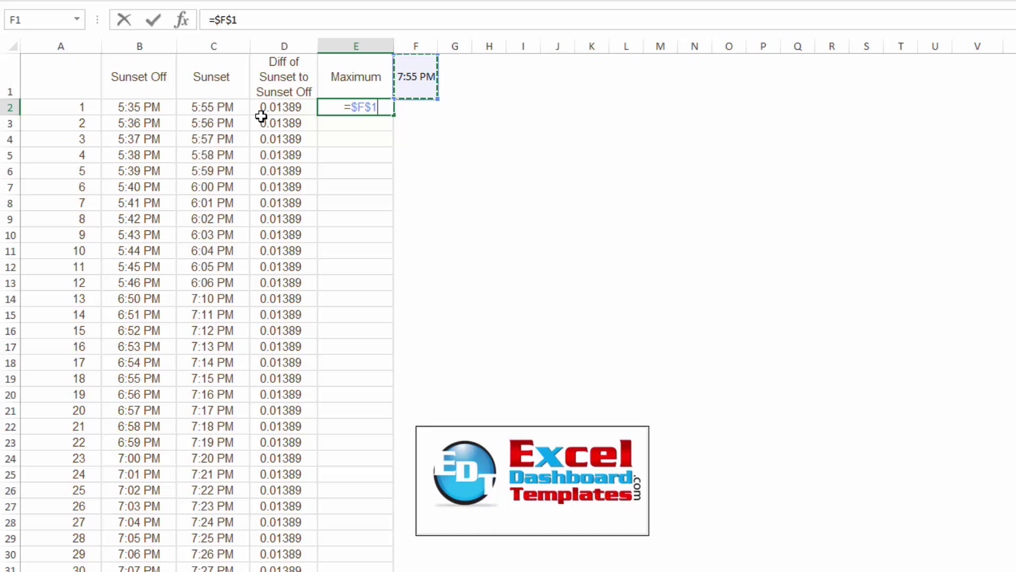
{"action": "type", "text": "-"}
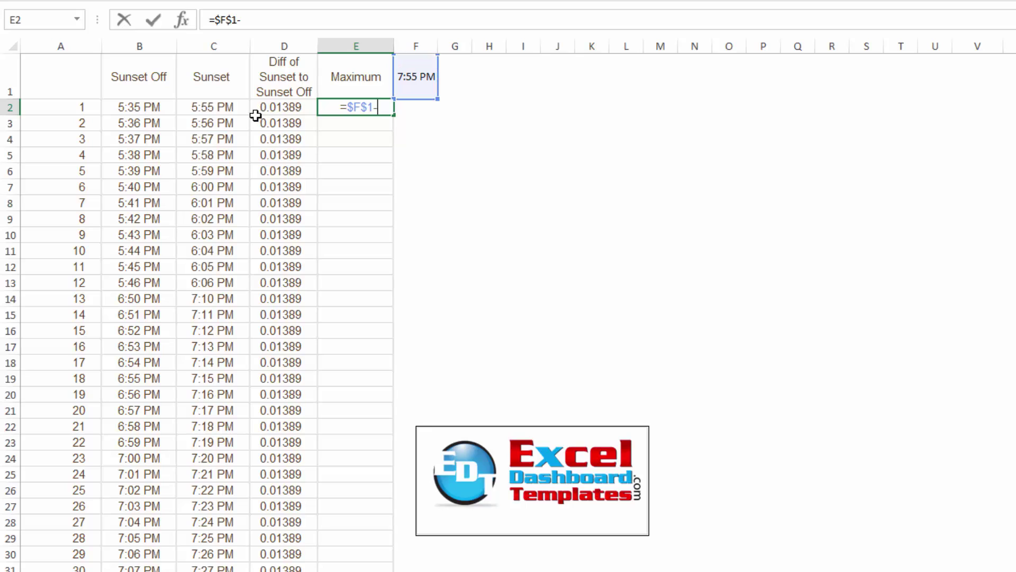
{"action": "left_click", "coordinate": [212, 105]}
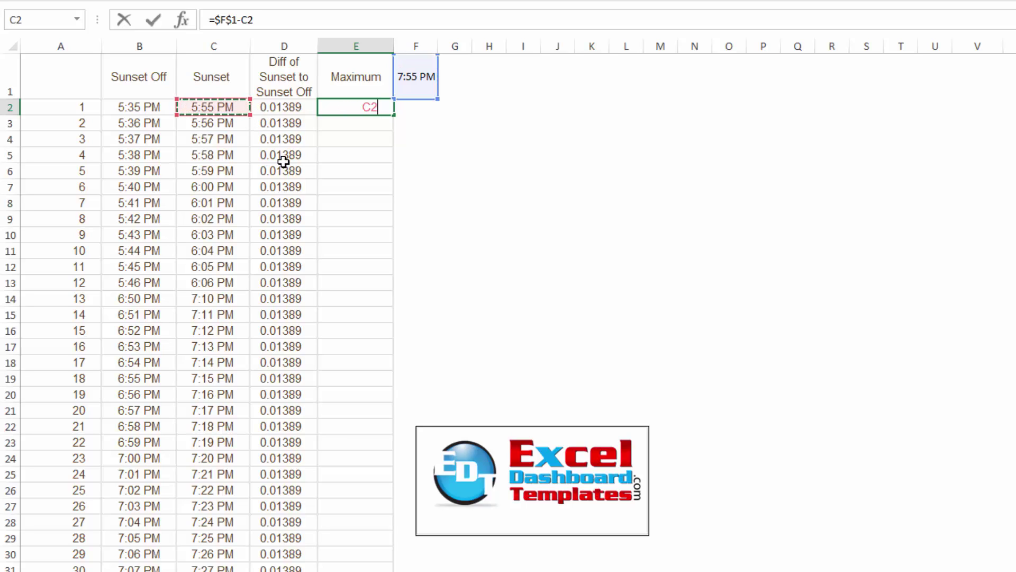
{"action": "key", "text": "Return"}
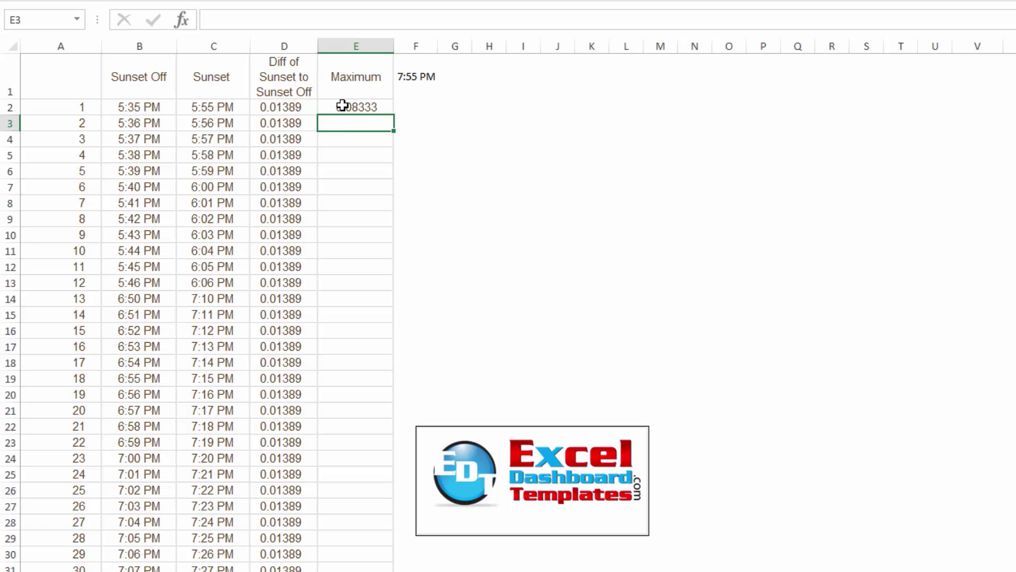
{"action": "left_click", "coordinate": [209, 107]}
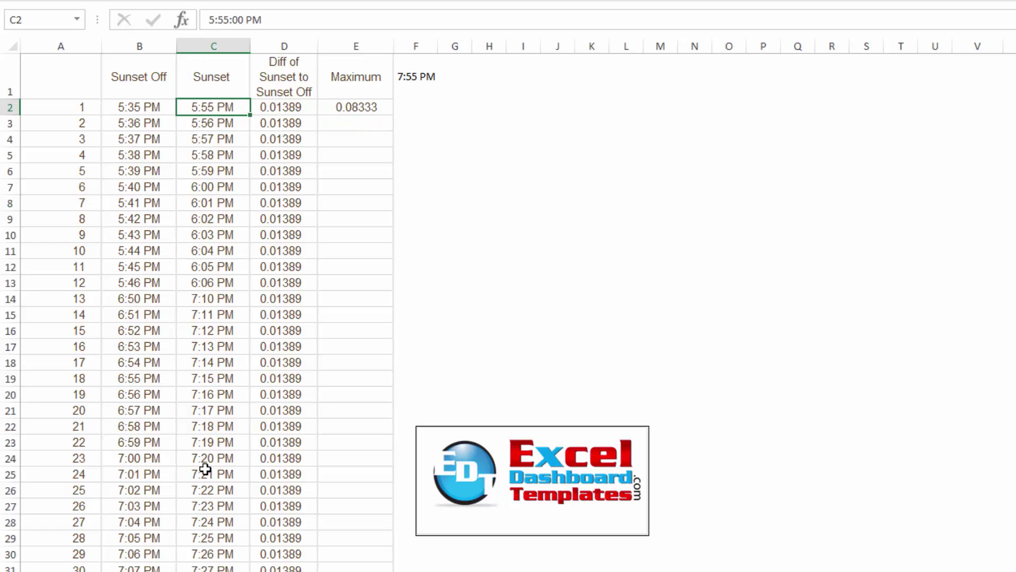
{"action": "left_click", "coordinate": [414, 79]}
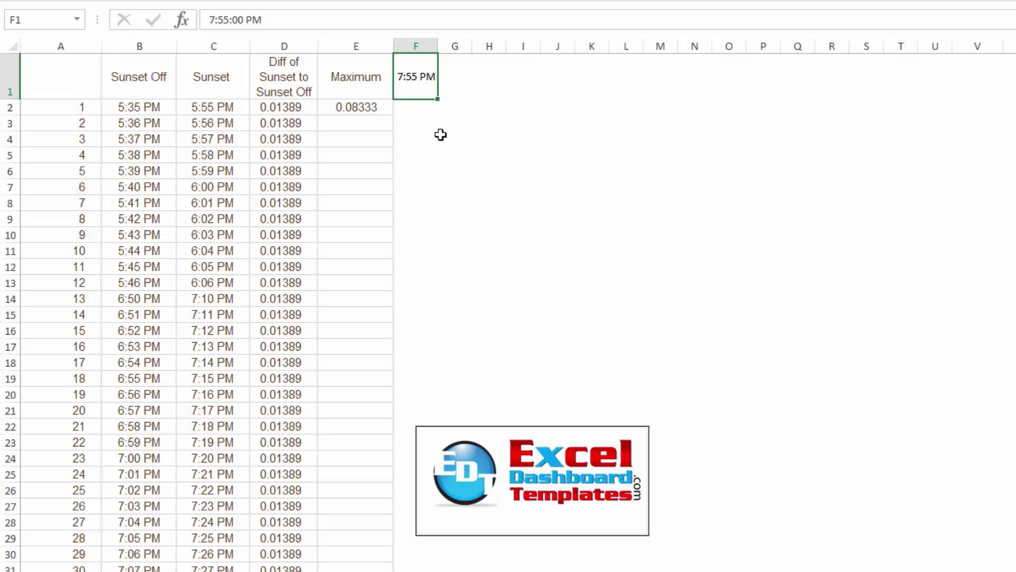
- Fill the Maximum formula down column E, values falling from 0.08333 to 0.01944
{"action": "left_click", "coordinate": [352, 107]}
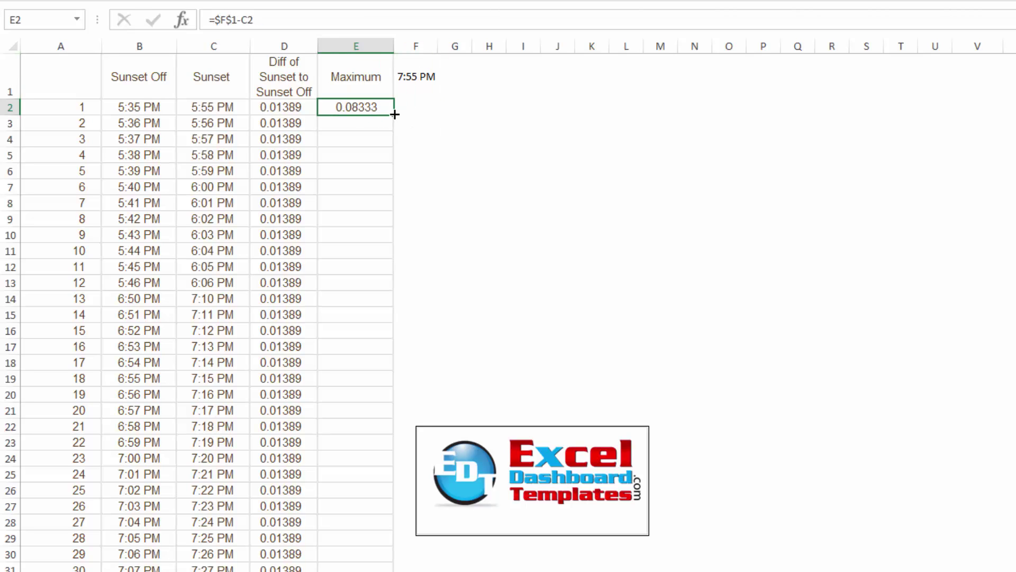
{"action": "double_click", "coordinate": [395, 115]}
{"action": "left_click", "coordinate": [853, 469]}
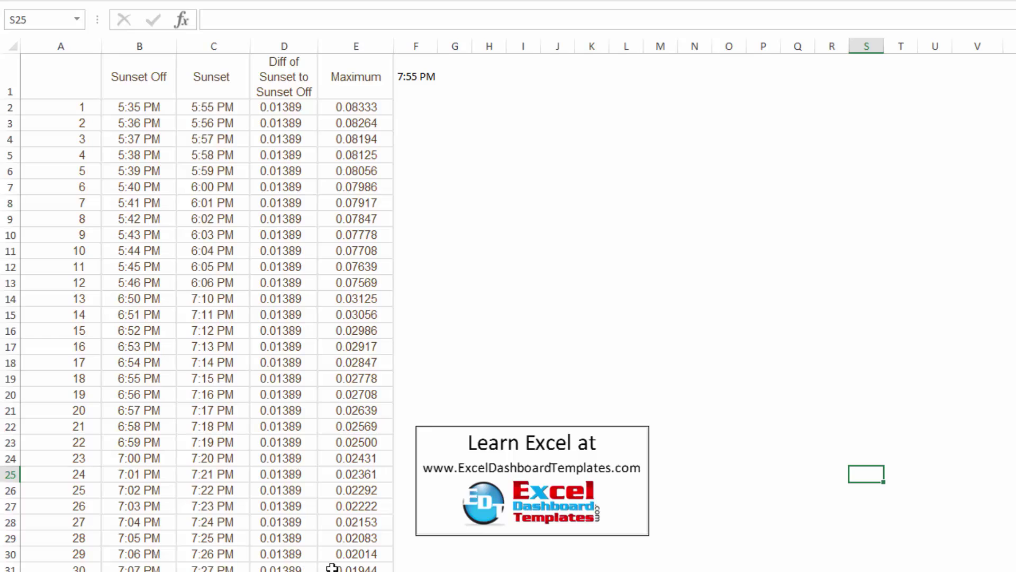
{"action": "left_click", "coordinate": [270, 178]}
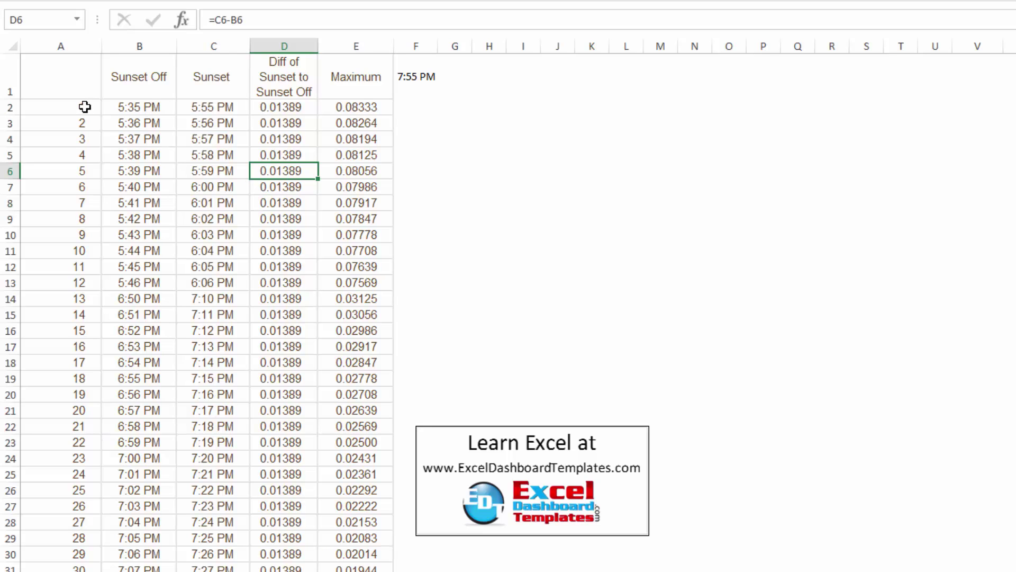
- Insert a stacked area chart from A1:E31, then move and enlarge it beside the table
{"action": "left_click_drag", "start_coordinate": [81, 74], "coordinate": [290, 548]}
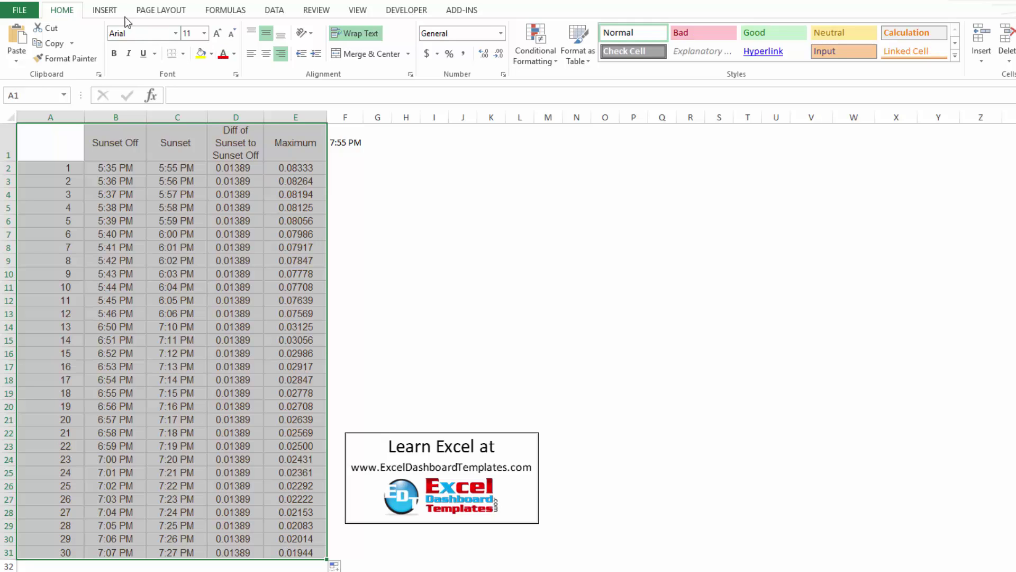
{"action": "left_click", "coordinate": [104, 10]}
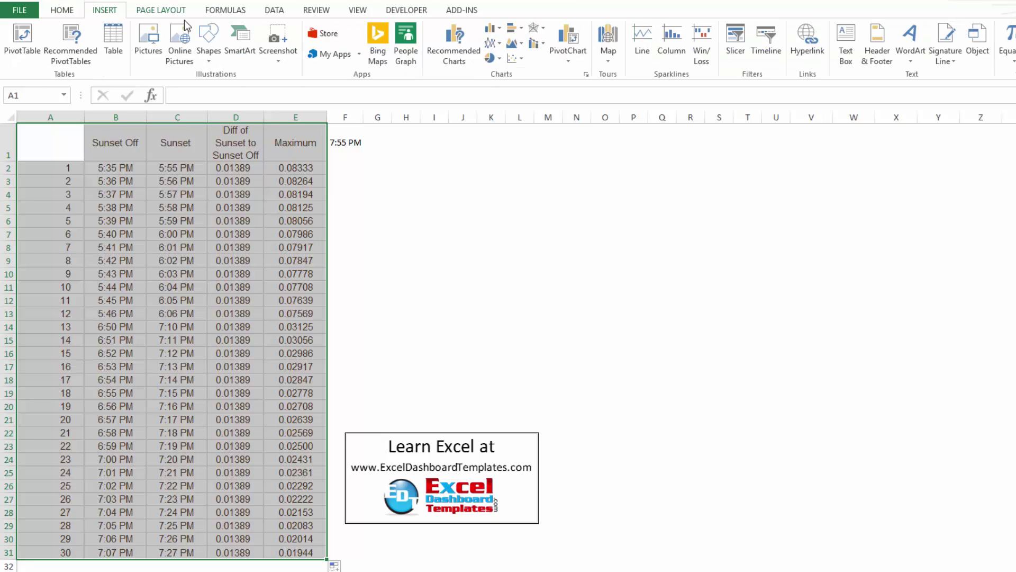
{"action": "left_click", "coordinate": [518, 47]}
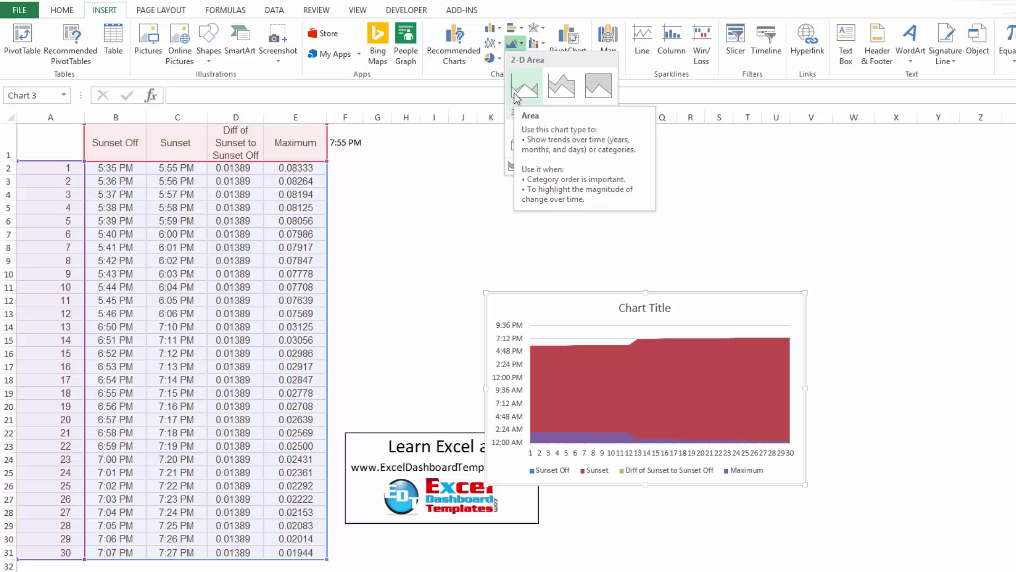
{"action": "left_click", "coordinate": [555, 94]}
{"action": "left_click_drag", "start_coordinate": [567, 313], "coordinate": [413, 172]}
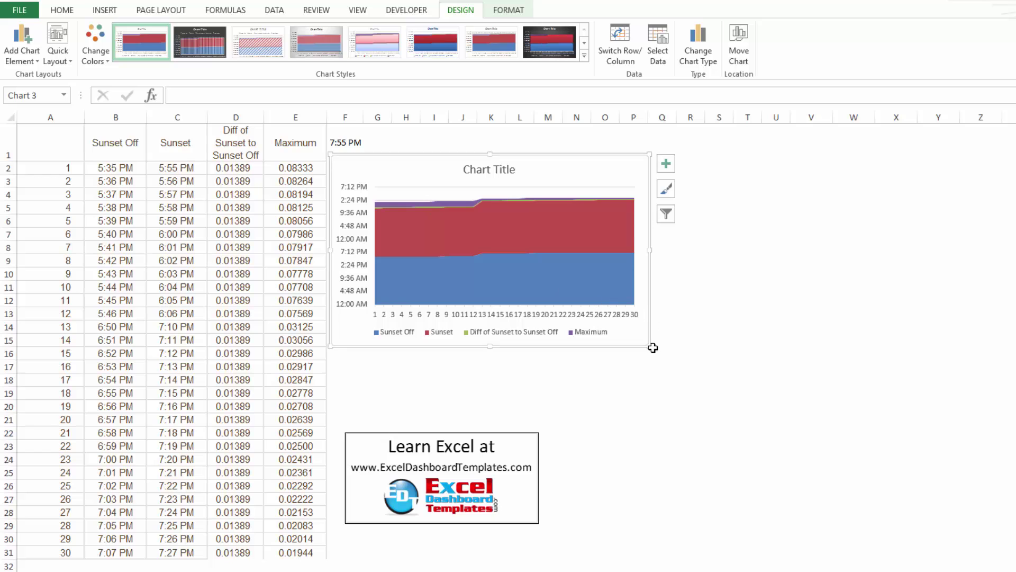
{"action": "left_click_drag", "start_coordinate": [649, 347], "coordinate": [768, 429]}
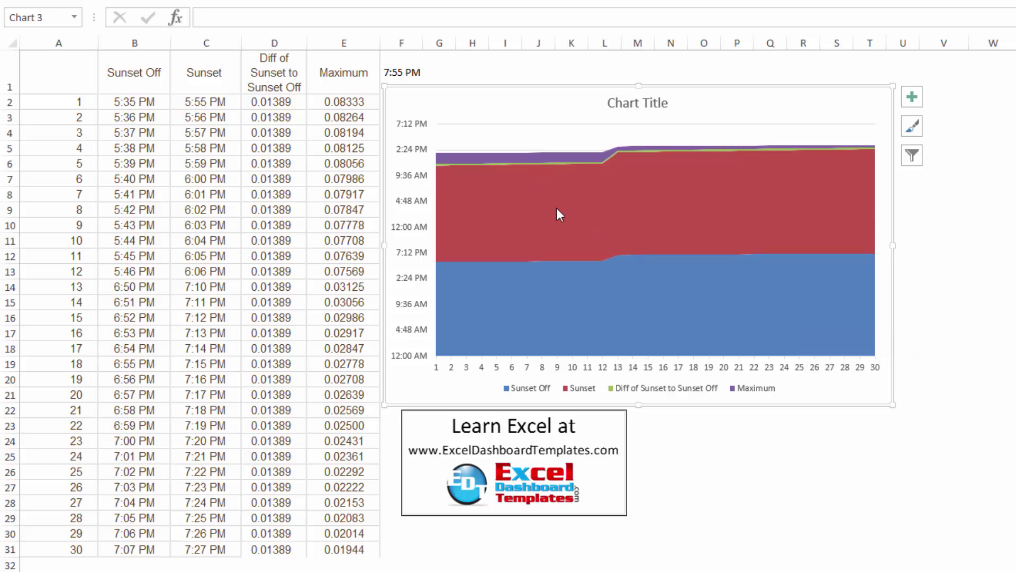
- Delete the red Sunset series from the stacked area chart
{"action": "left_click", "coordinate": [583, 389]}
{"action": "left_click", "coordinate": [639, 217]}
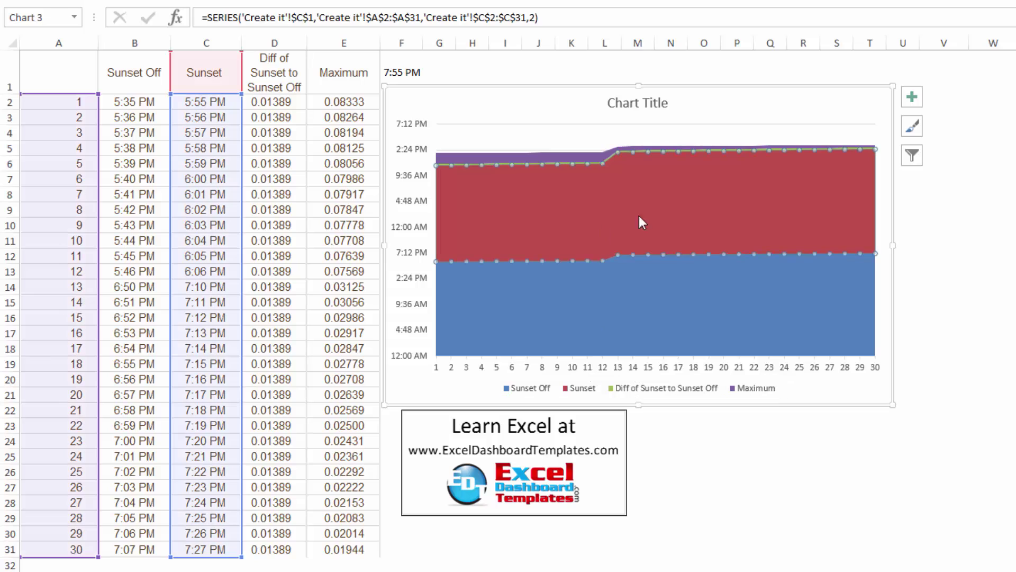
{"action": "left_click", "coordinate": [694, 278]}
{"action": "left_click", "coordinate": [686, 214]}
{"action": "left_click", "coordinate": [581, 303]}
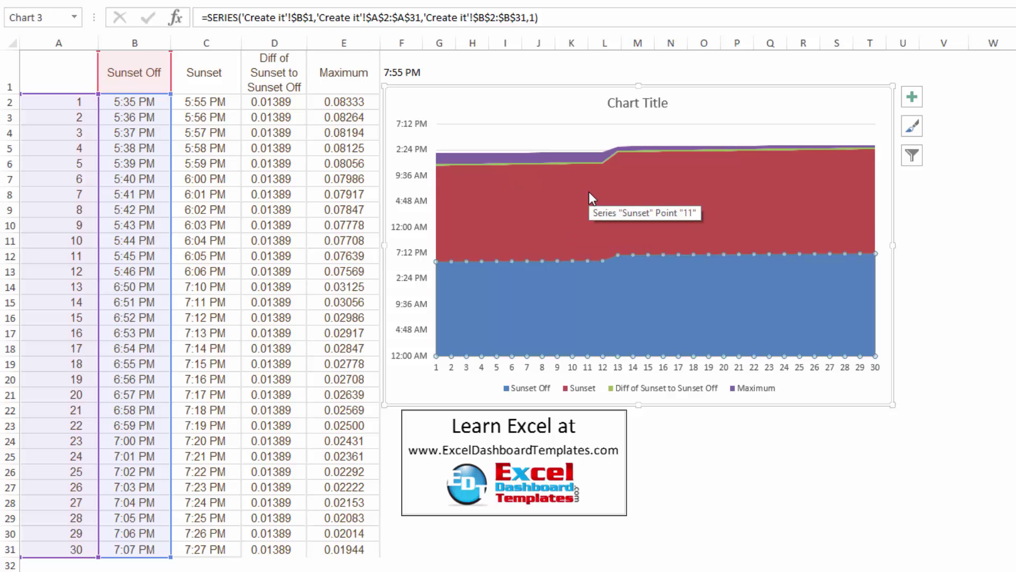
{"action": "left_click", "coordinate": [567, 214]}
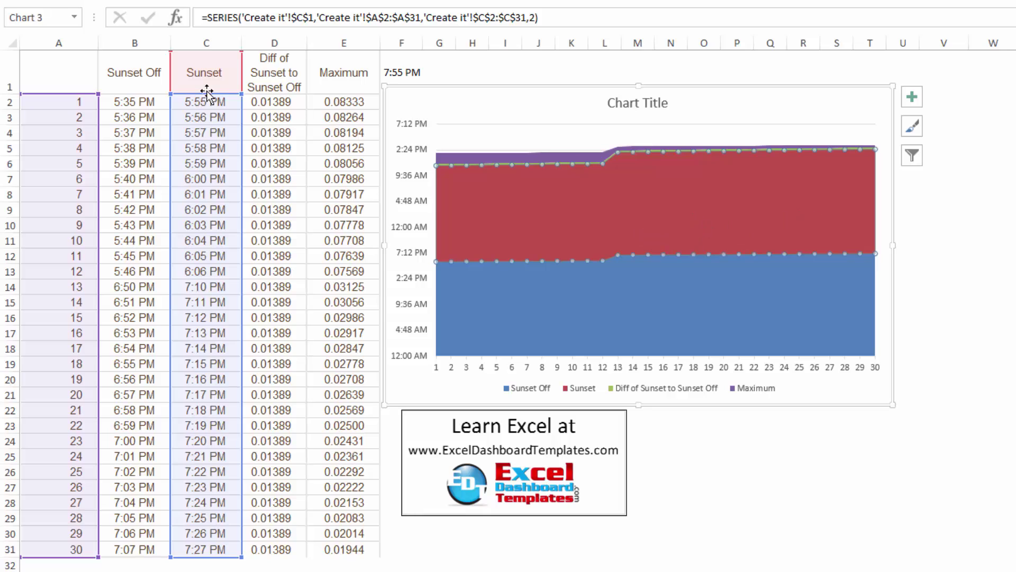
{"action": "key", "text": "Delete"}
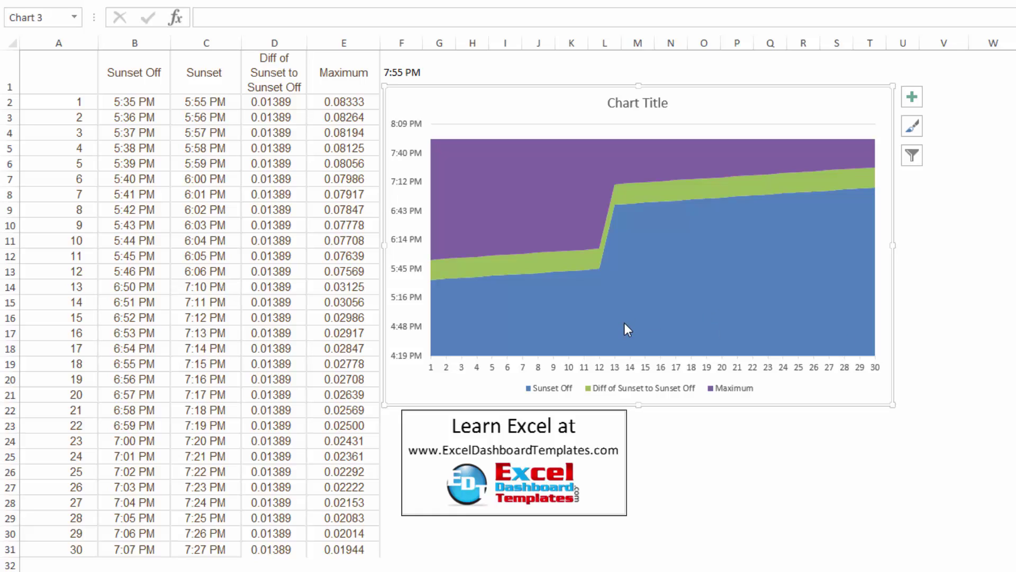
{"action": "left_click", "coordinate": [675, 290]}
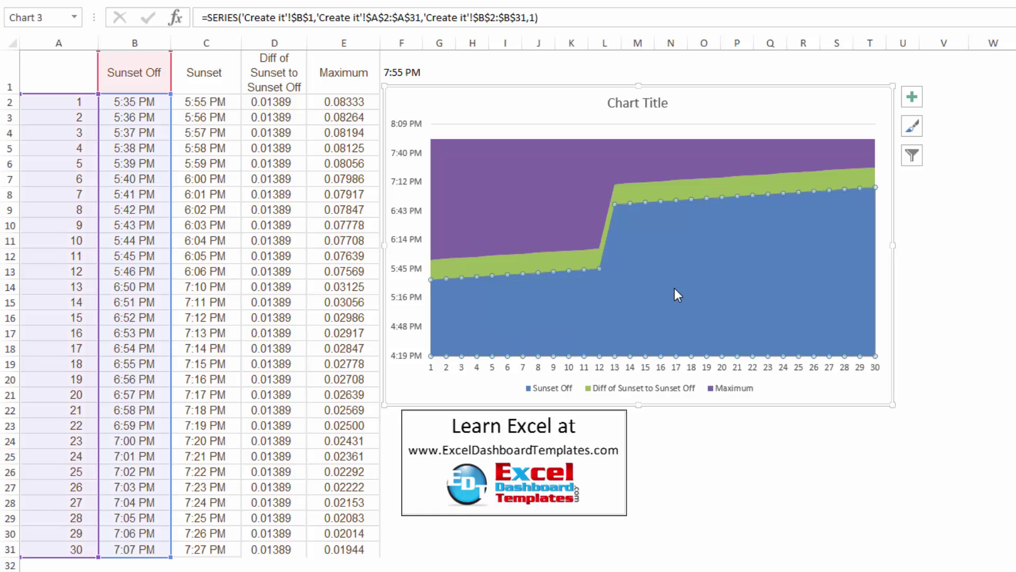
{"action": "left_click", "coordinate": [546, 260]}
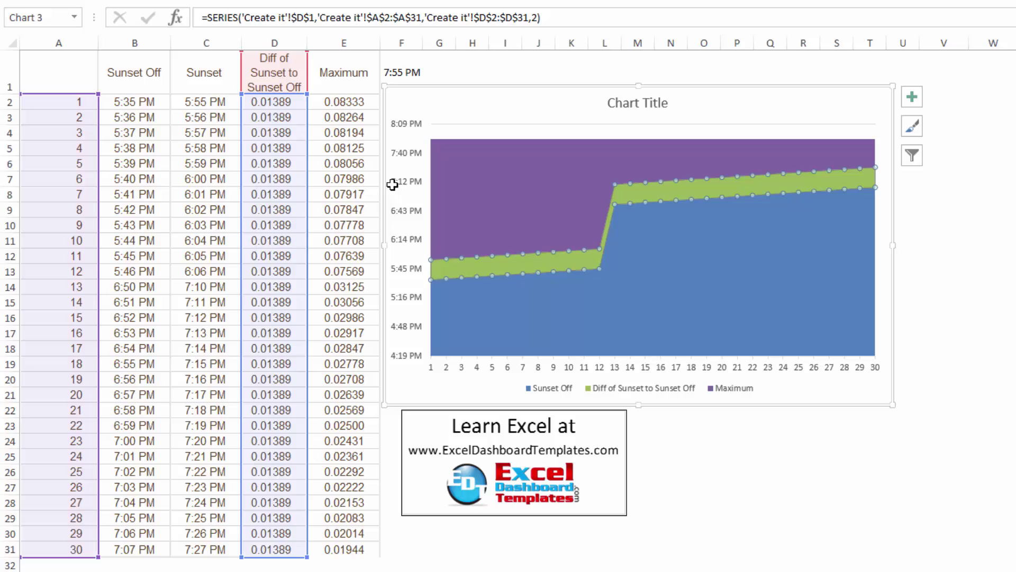
{"action": "left_click", "coordinate": [518, 172]}
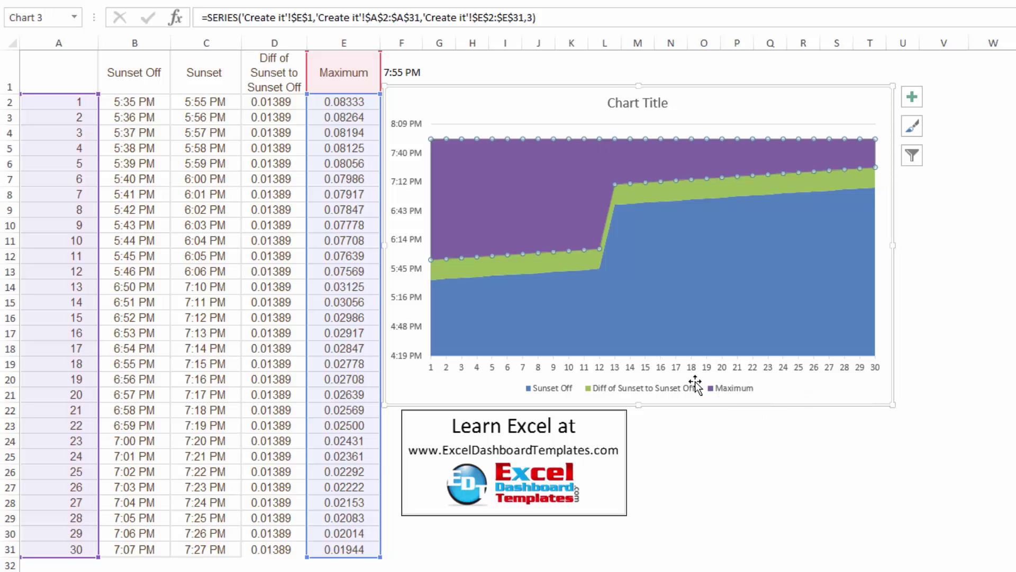
{"action": "left_click", "coordinate": [666, 388]}
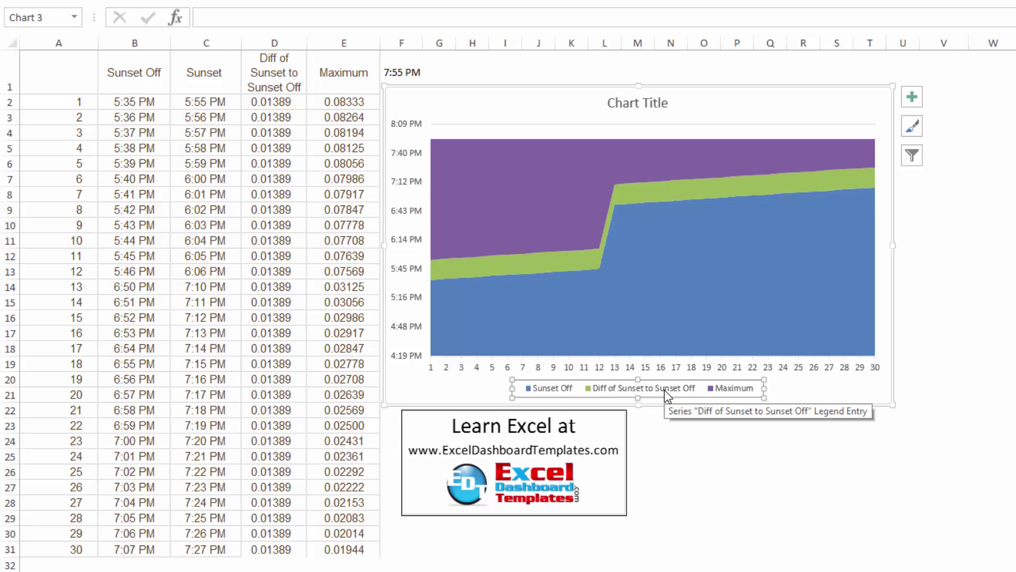
{"action": "left_click", "coordinate": [736, 389]}
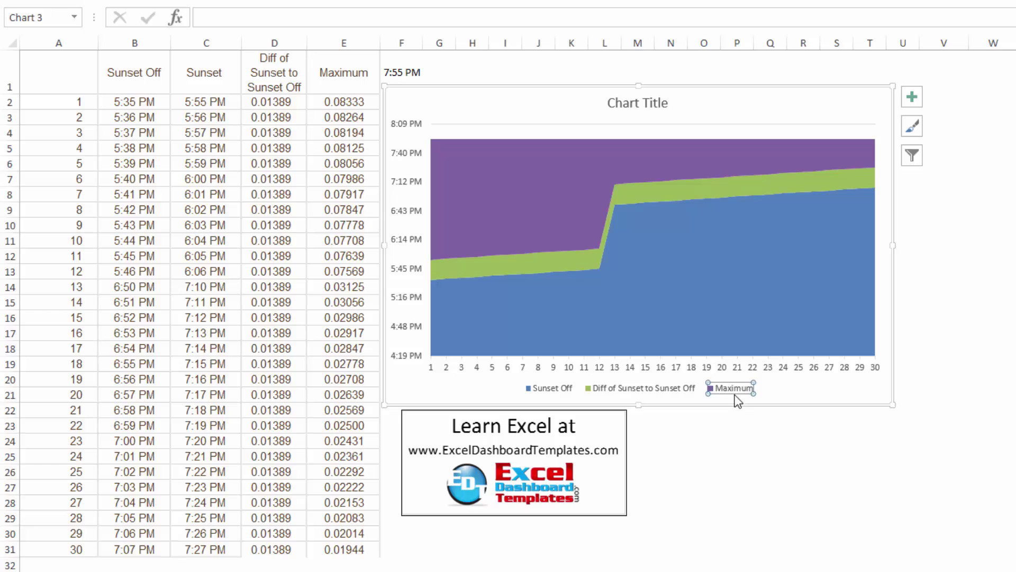
{"action": "key", "text": "Delete"}
{"action": "left_click", "coordinate": [676, 390]}
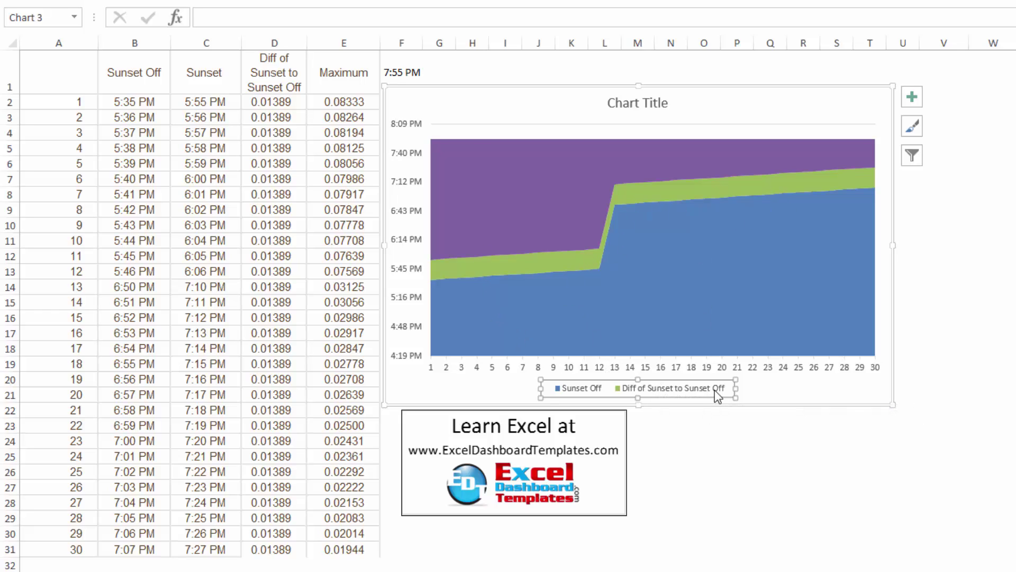
{"action": "left_click_drag", "start_coordinate": [721, 377], "coordinate": [766, 404]}
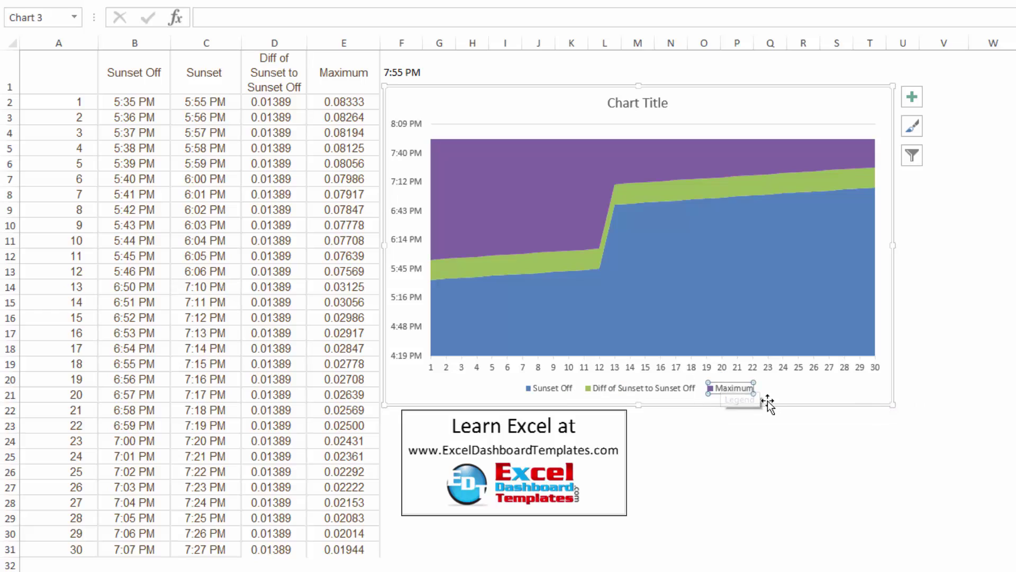
- Rename the column D header to 'Sunset'
{"action": "left_click", "coordinate": [323, 83]}
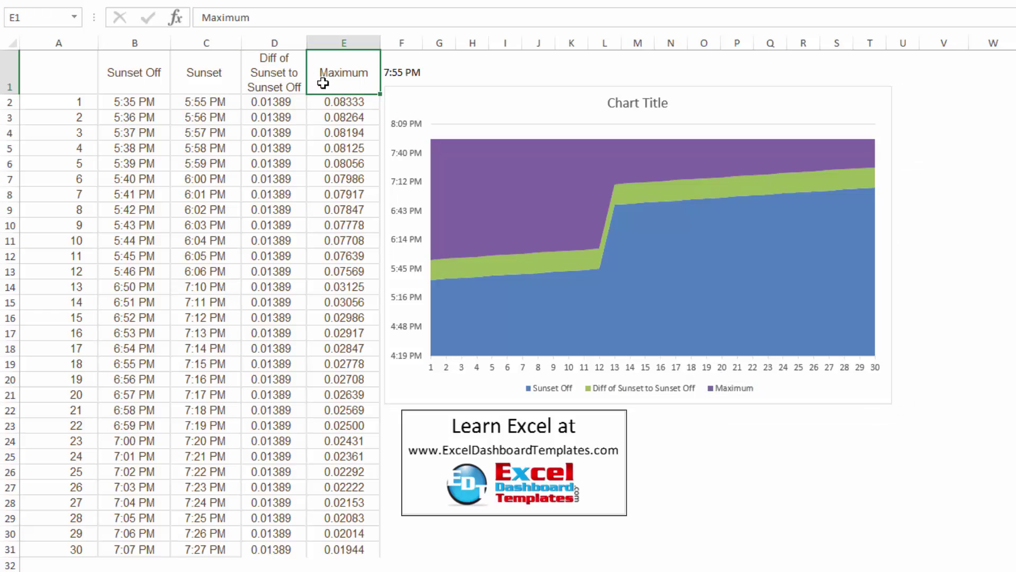
{"action": "left_click", "coordinate": [211, 74]}
{"action": "left_click", "coordinate": [284, 74]}
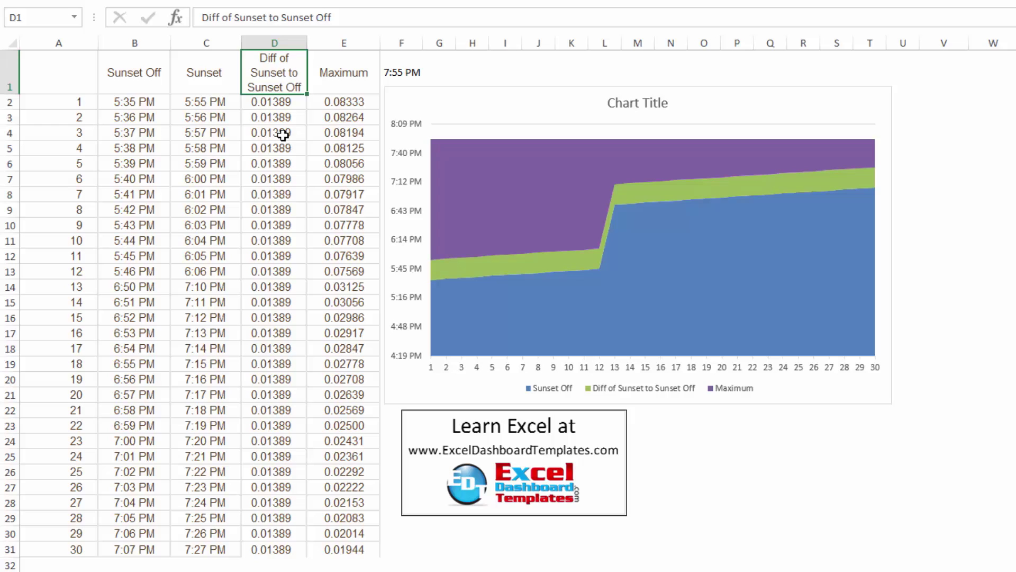
{"action": "type", "text": "Sunset"}
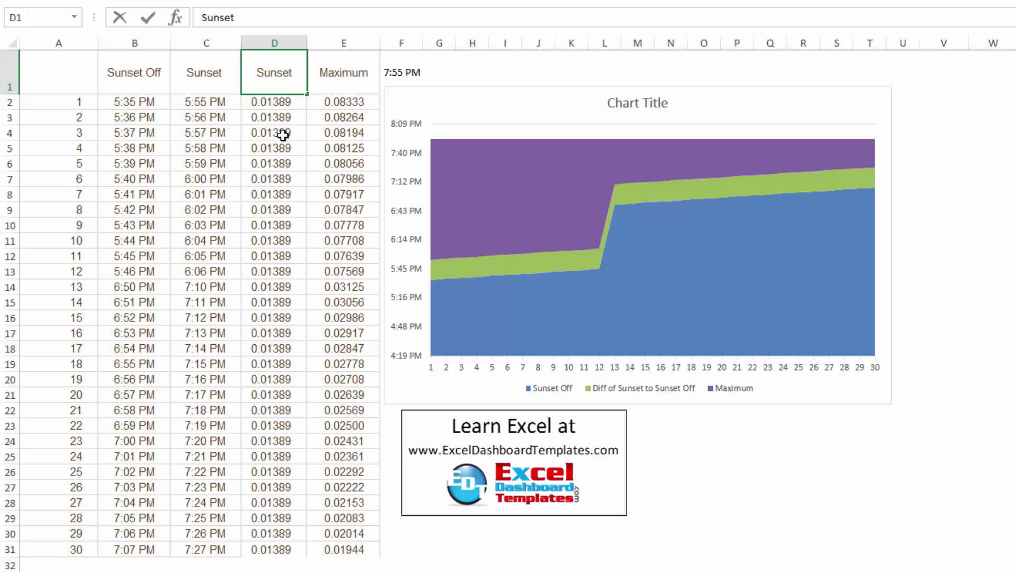
{"action": "key", "text": "Return"}
{"action": "key", "text": "Right"}
- Rename the column E header to 'Dawn'
{"action": "key", "text": "Up"}
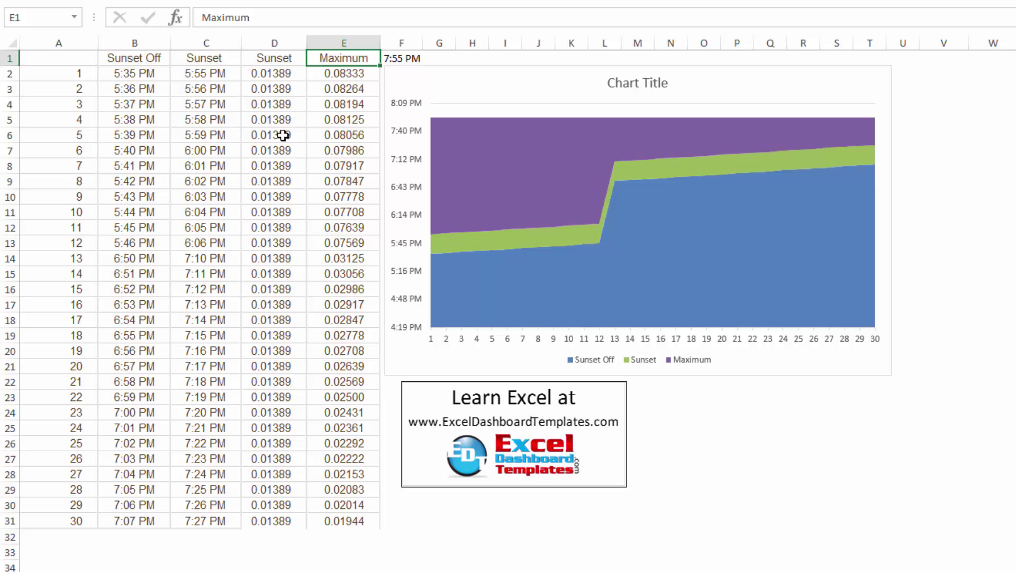
{"action": "type", "text": "Sun Gone"}
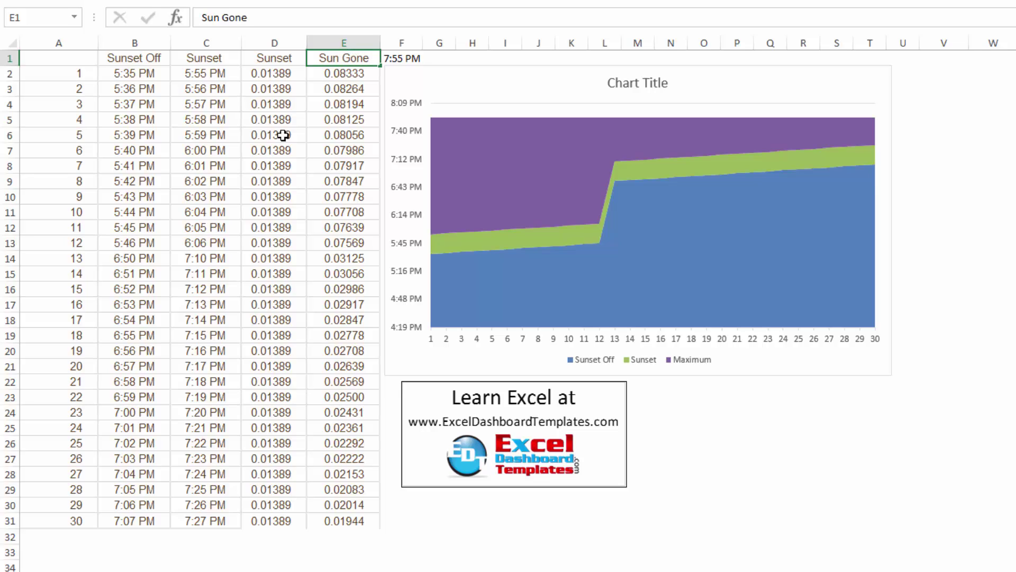
{"action": "key", "text": "Return"}
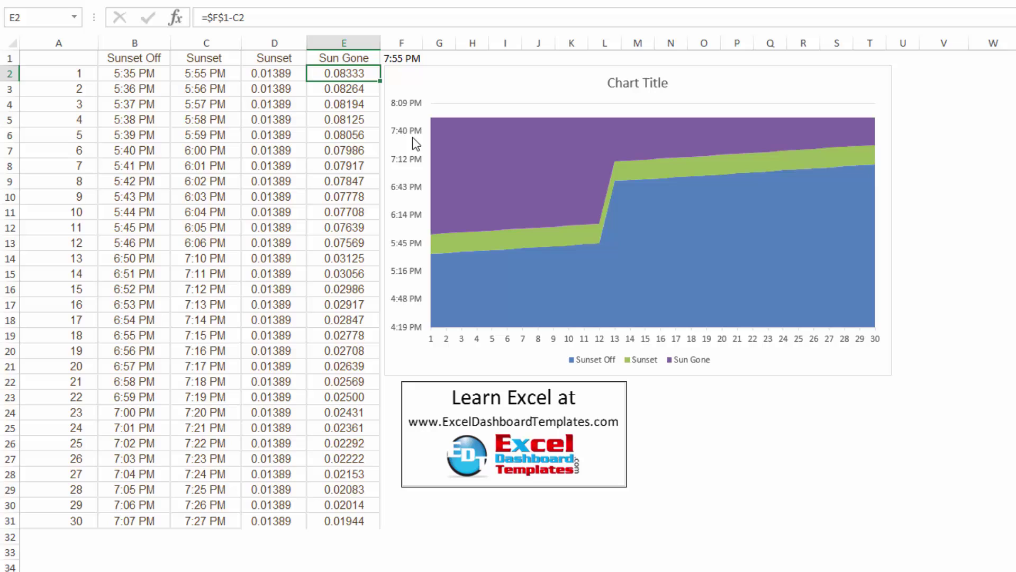
{"action": "key", "text": "Up"}
{"action": "type", "text": "Midni"}
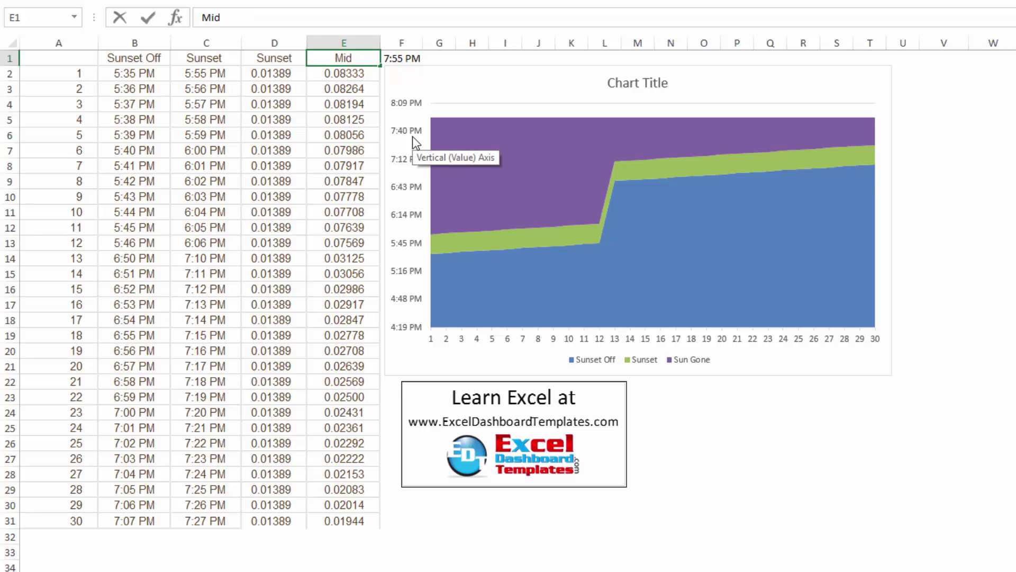
{"action": "key", "text": "BackSpace"}
{"action": "key", "text": "BackSpace"}
{"action": "key", "text": "BackSpace"}
{"action": "key", "text": "BackSpace"}
{"action": "key", "text": "BackSpace"}
{"action": "type", "text": "Daw"}
{"action": "key", "text": "BackSpace"}
{"action": "type", "text": "wn"}
{"action": "key", "text": "ctrl+Return"}
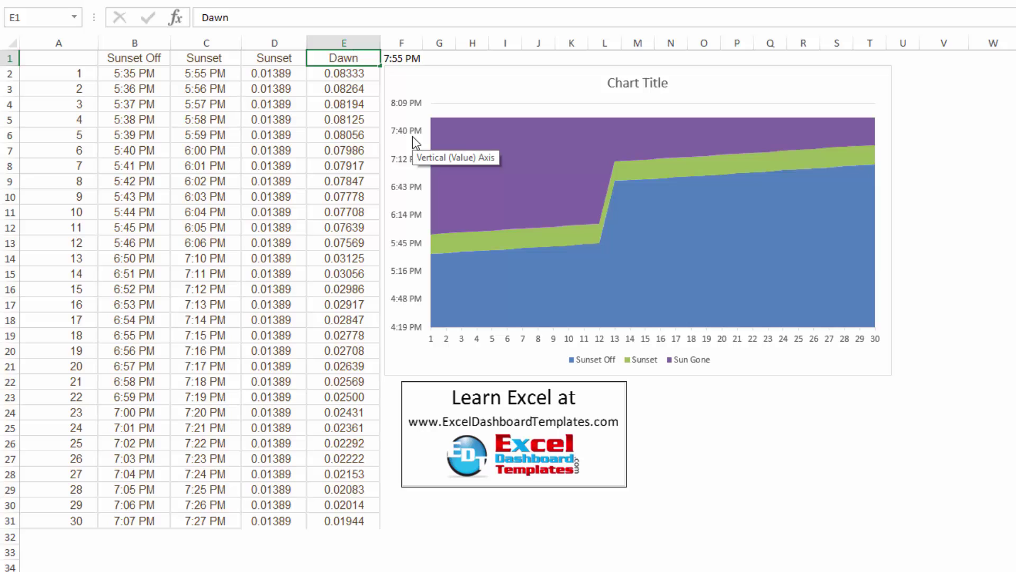
{"action": "key", "text": "Down"}
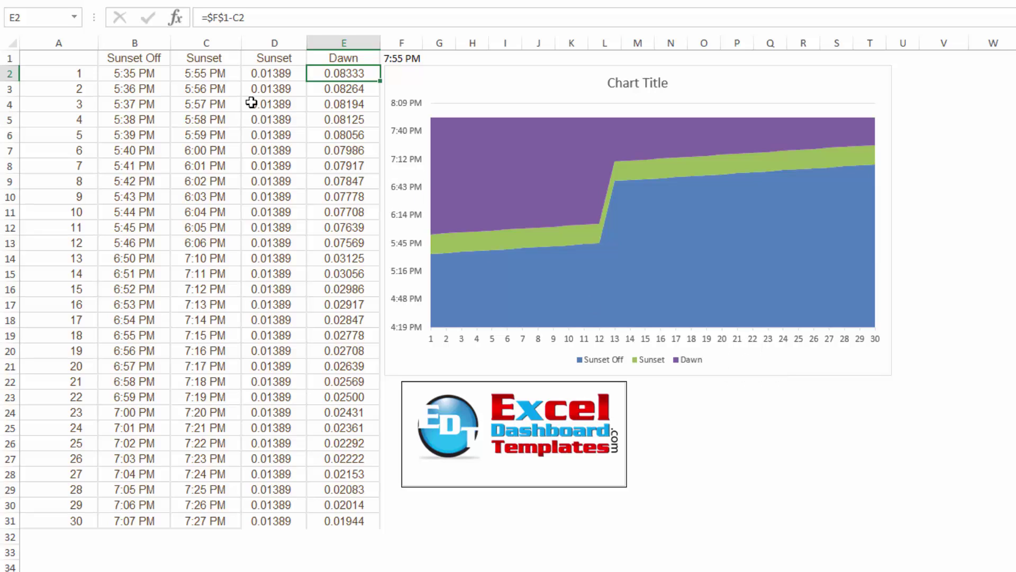
{"action": "left_click_drag", "start_coordinate": [257, 74], "coordinate": [272, 289]}
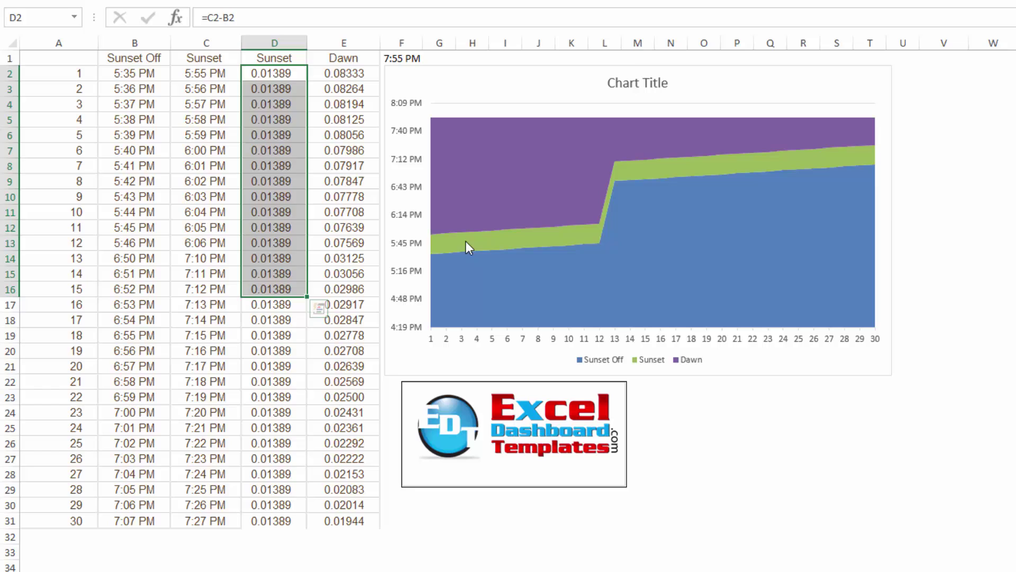
{"action": "left_click", "coordinate": [466, 240]}
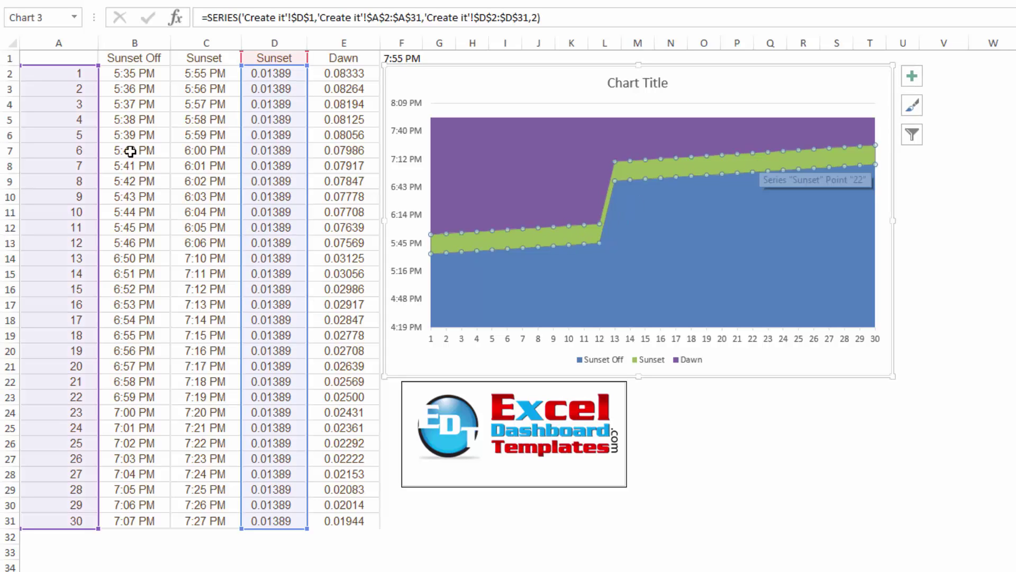
{"action": "left_click_drag", "start_coordinate": [198, 75], "coordinate": [200, 521]}
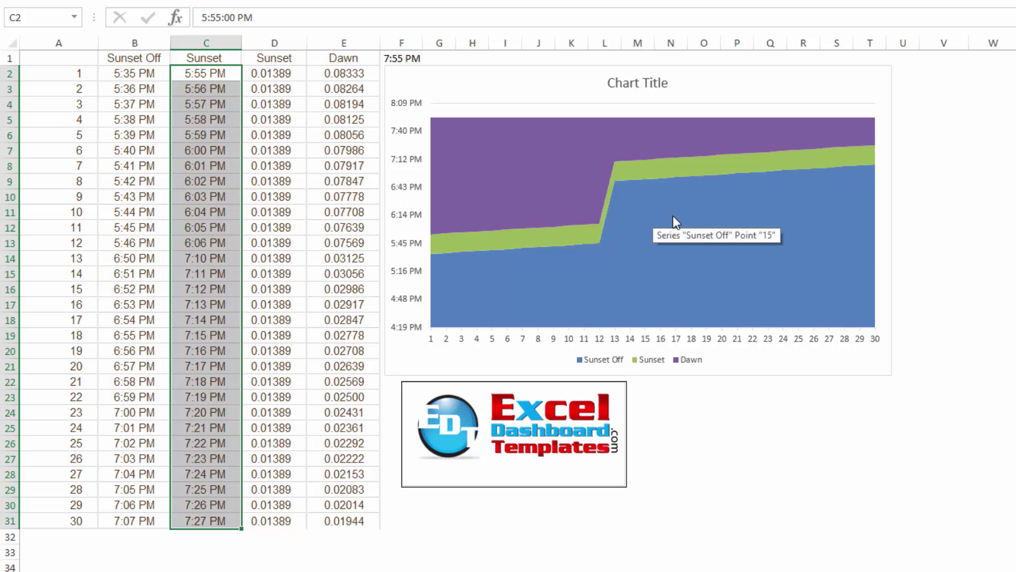
{"action": "left_click", "coordinate": [672, 473]}
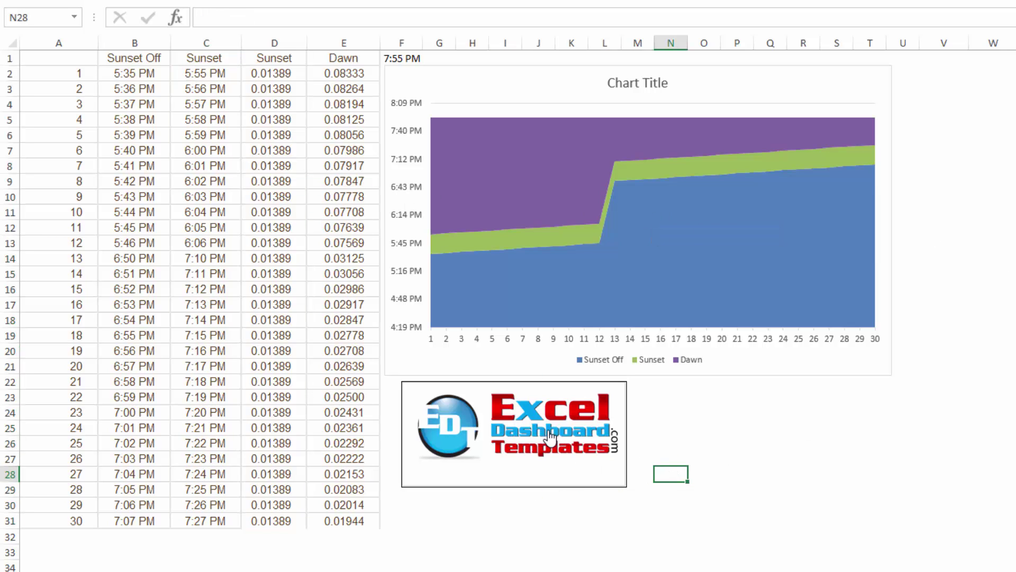